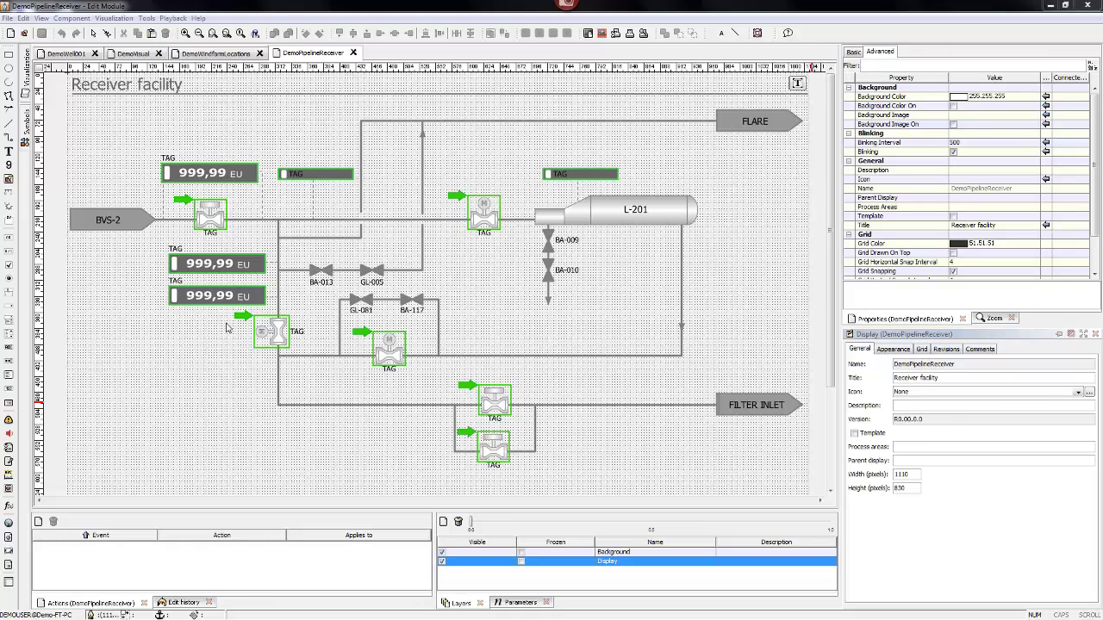
# Select the PT141 value display on the Receiver diagram and review its properties.
pyautogui.click(233, 173)
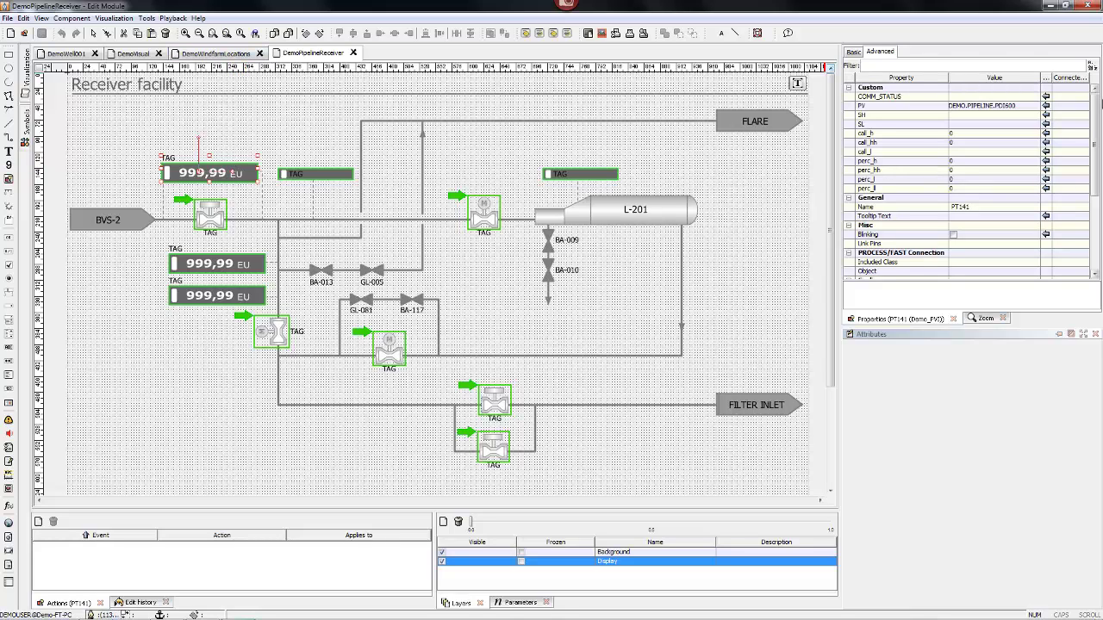
pyautogui.scroll(-5, 1099, 116)
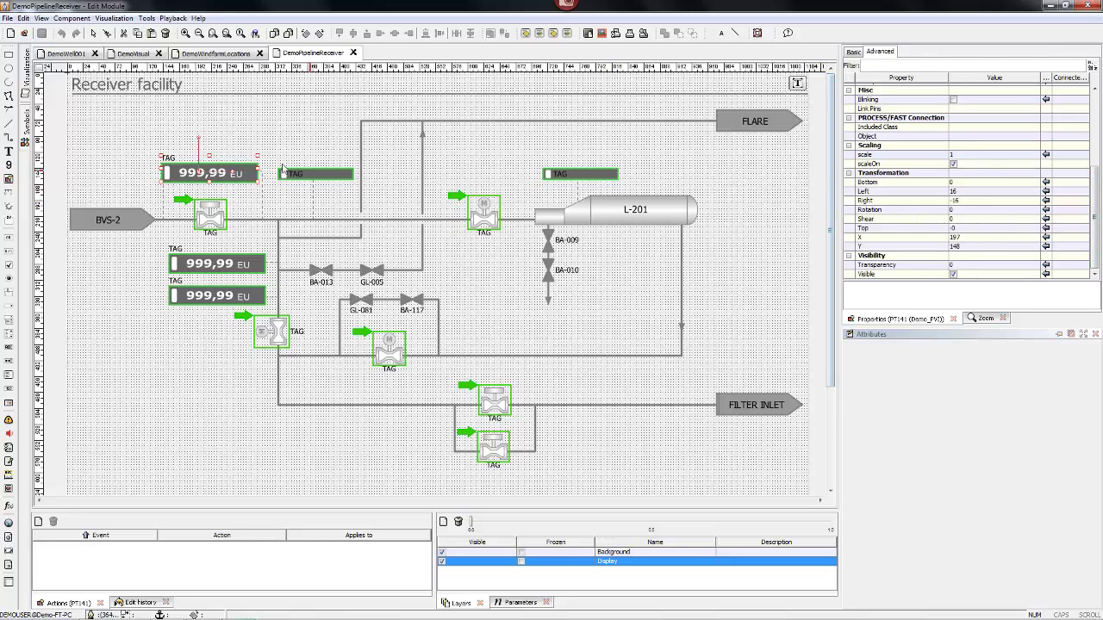
pyautogui.click(28, 62)
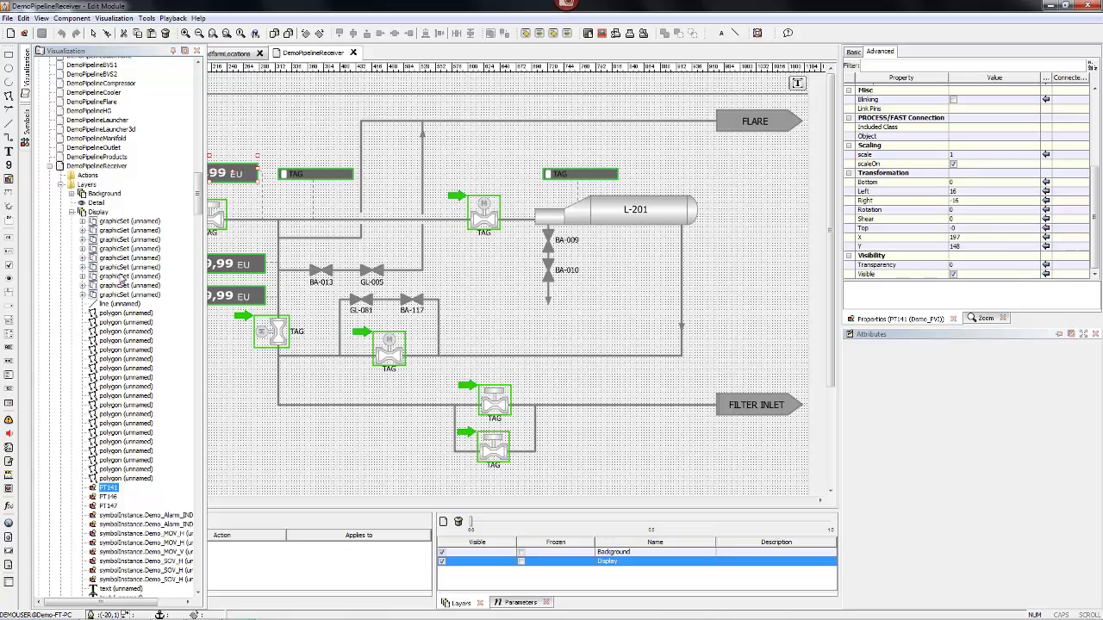
pyautogui.moveTo(203, 183); pyautogui.dragTo(203, 226)
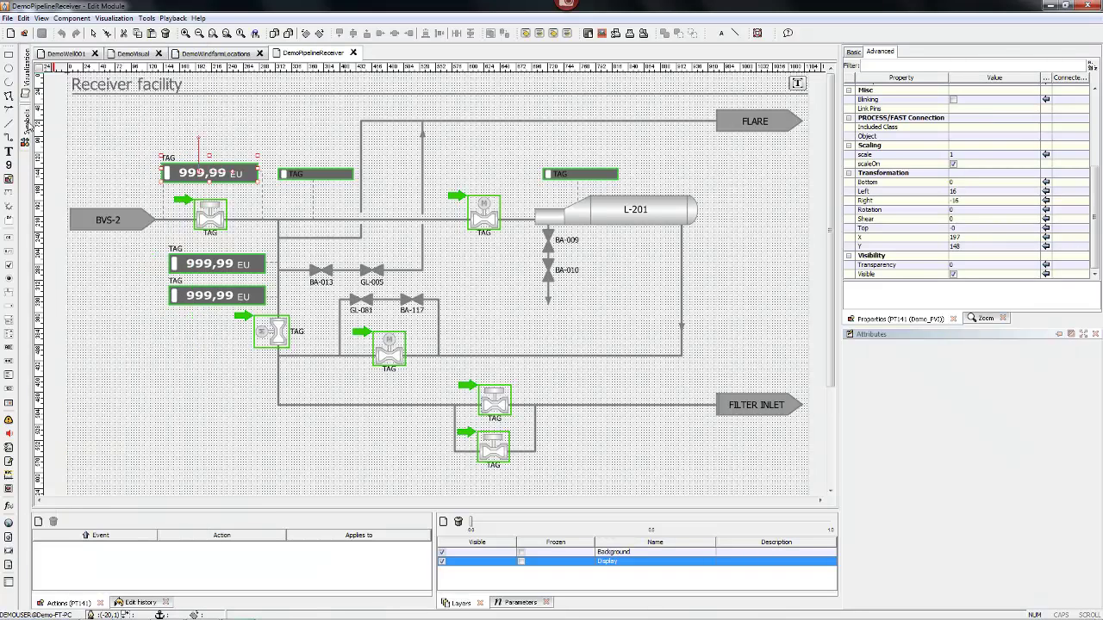
pyautogui.click(27, 122)
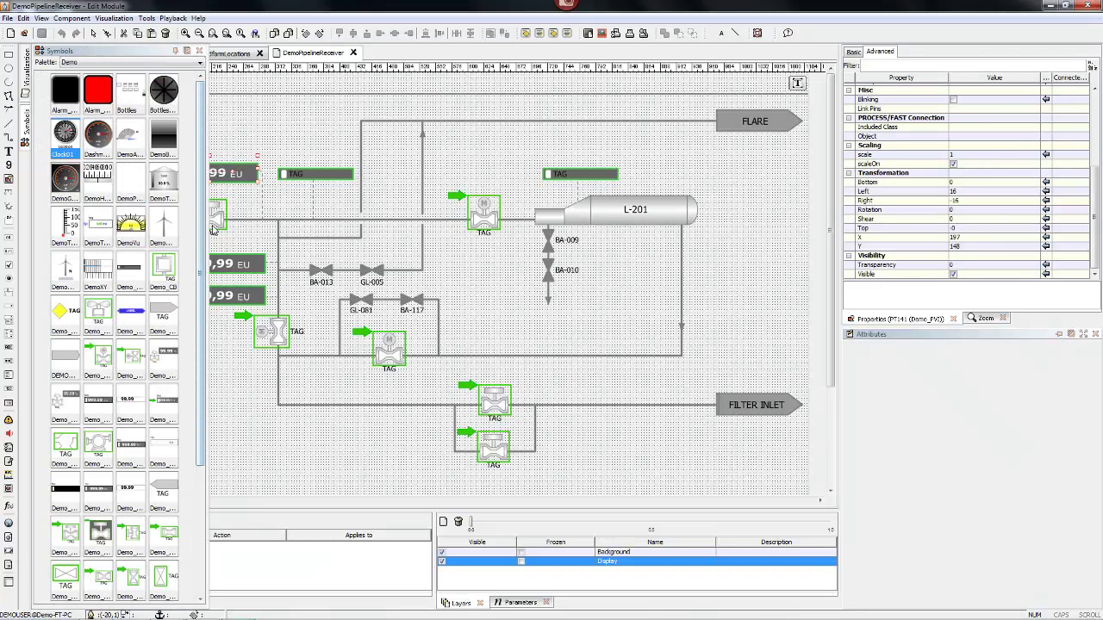
pyautogui.moveTo(199, 231); pyautogui.dragTo(201, 403)
pyautogui.scroll(10, 185, 259)
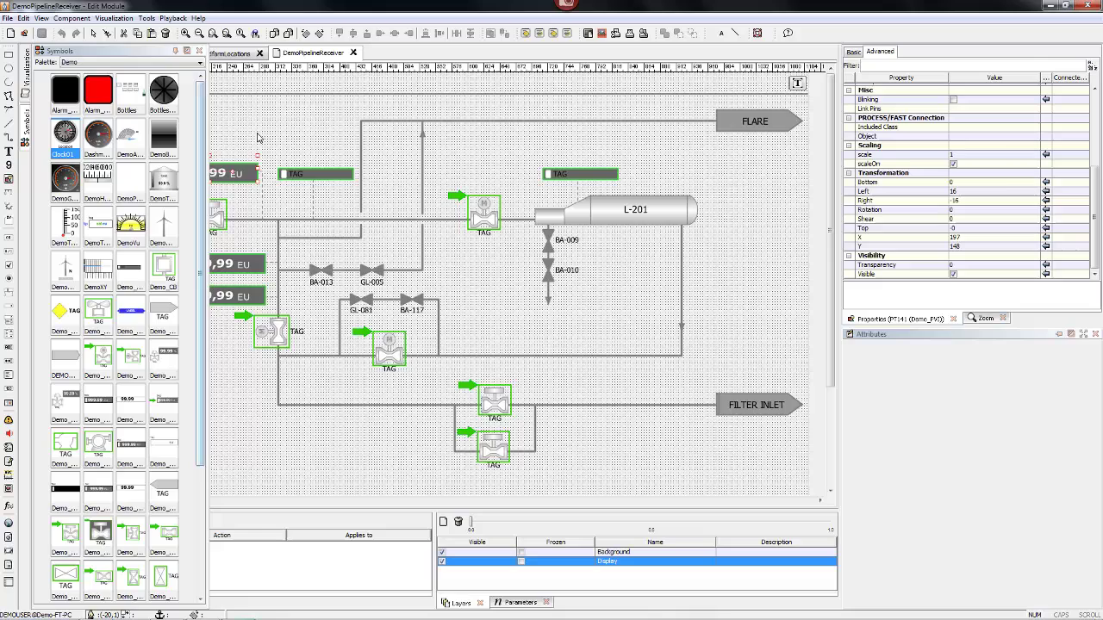
pyautogui.click(246, 97)
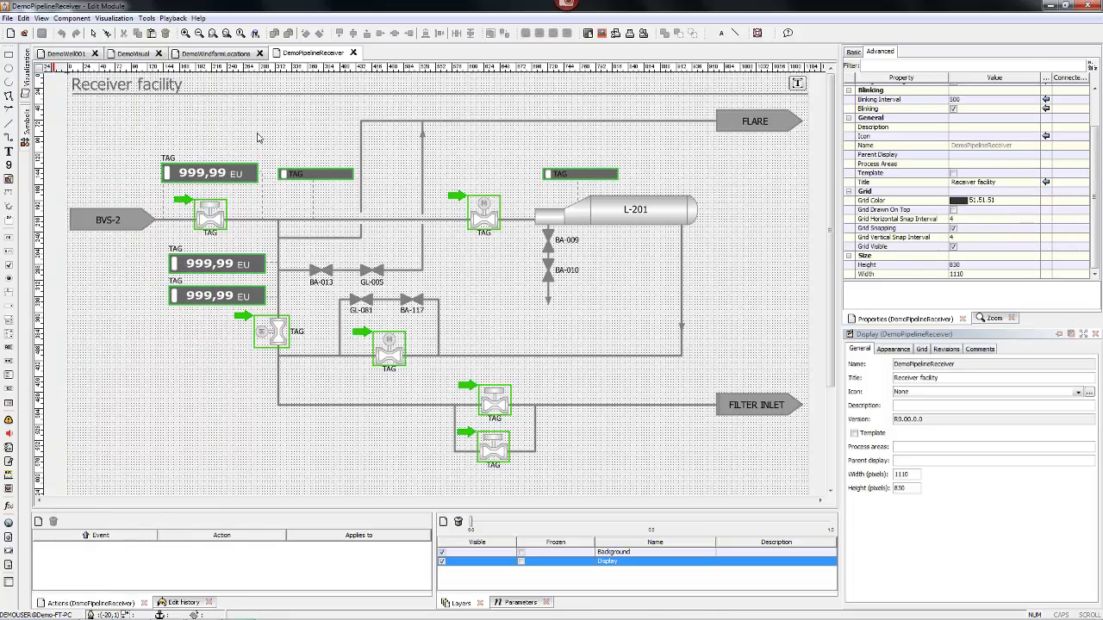
# Switch to the DemoWindfarmLocations map and zoom in on the four Dutch turbines.
pyautogui.click(191, 51)
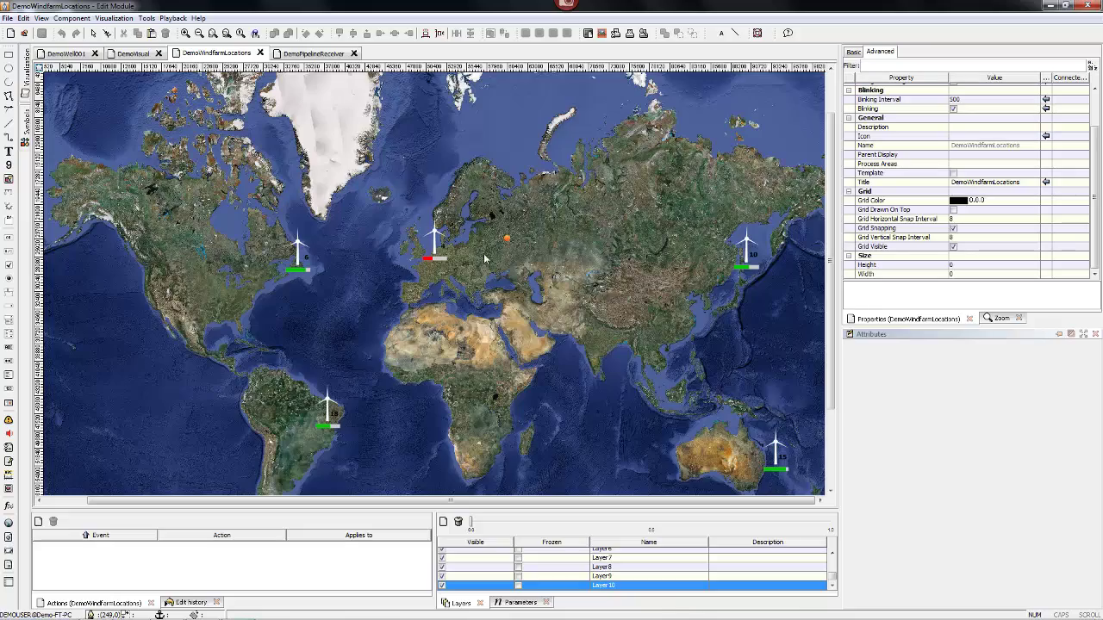
pyautogui.scroll(3, 433, 250)
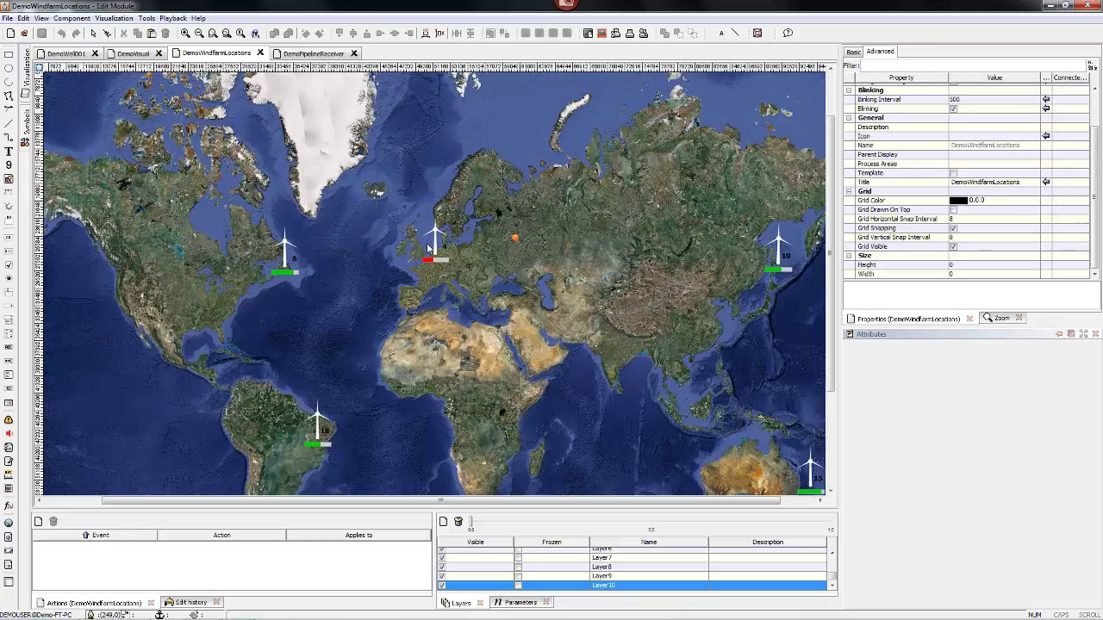
pyautogui.scroll(2, 449, 248)
pyautogui.scroll(5, 449, 248)
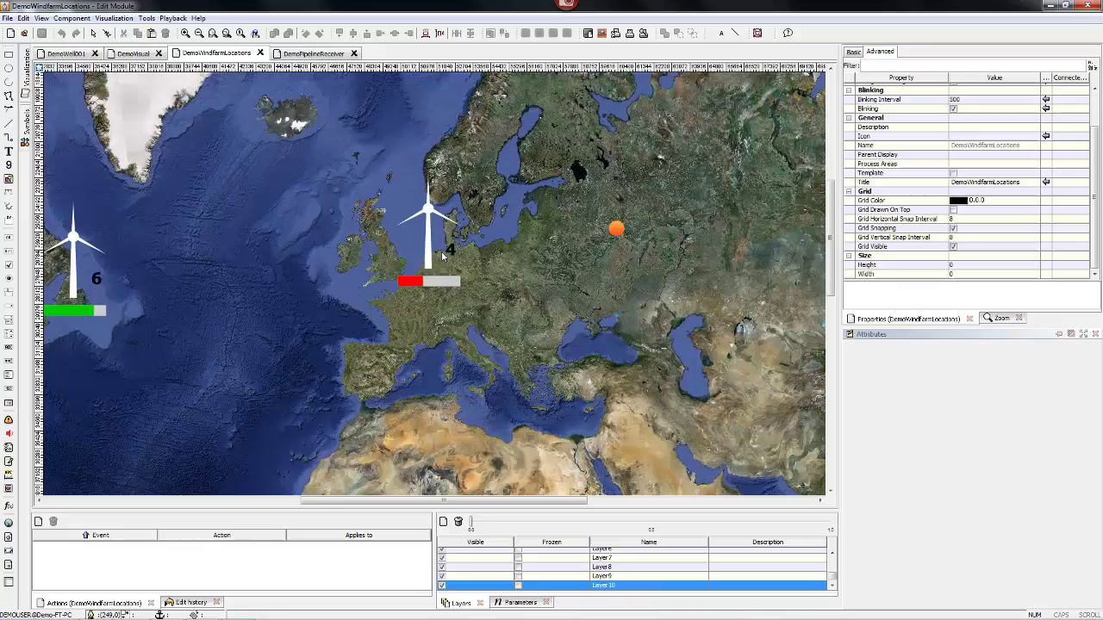
pyautogui.scroll(1, 412, 274)
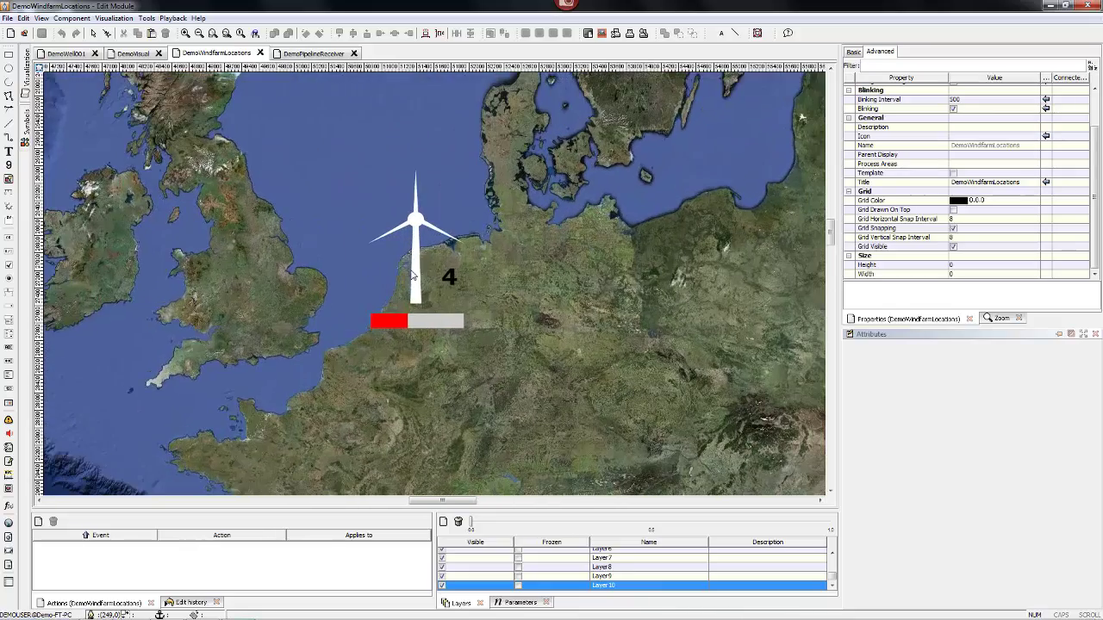
pyautogui.scroll(2, 412, 297)
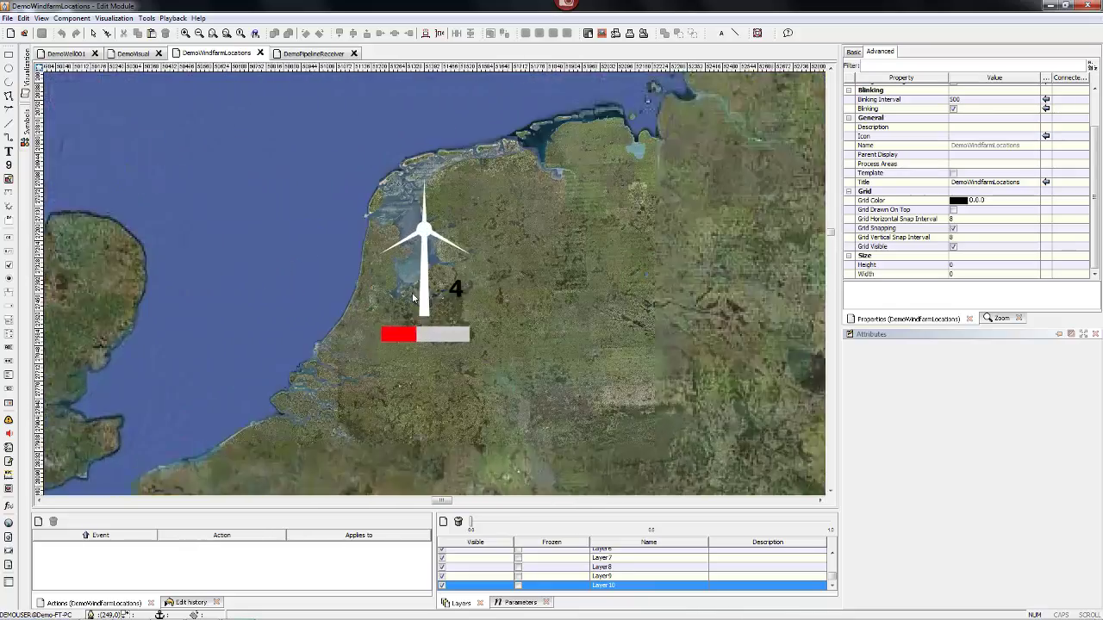
pyautogui.scroll(4, 413, 297)
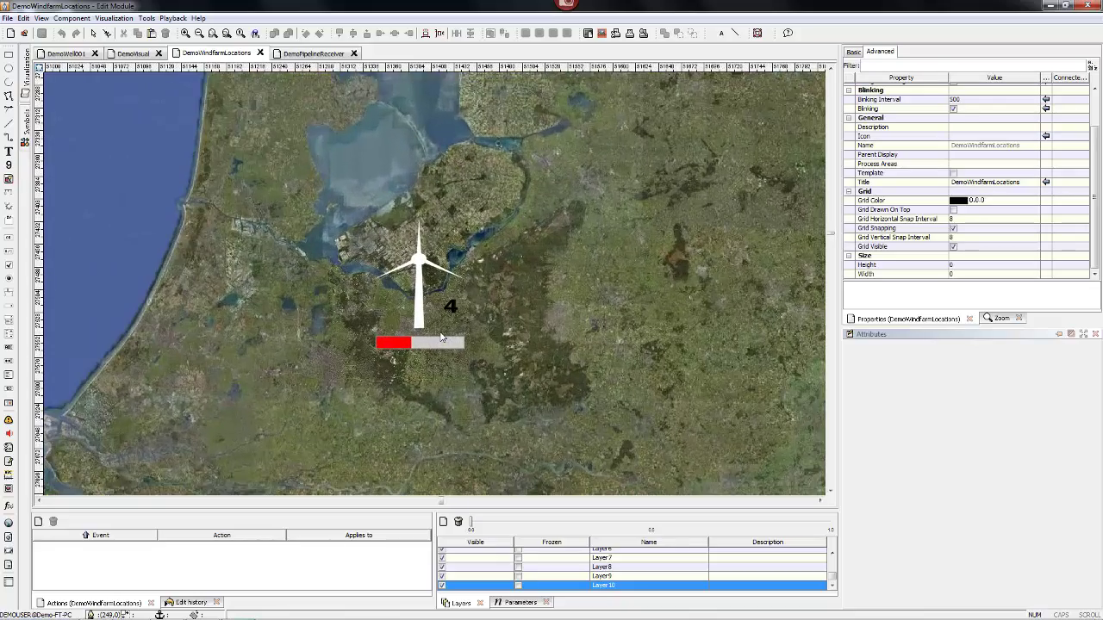
pyautogui.scroll(-5, 440, 334)
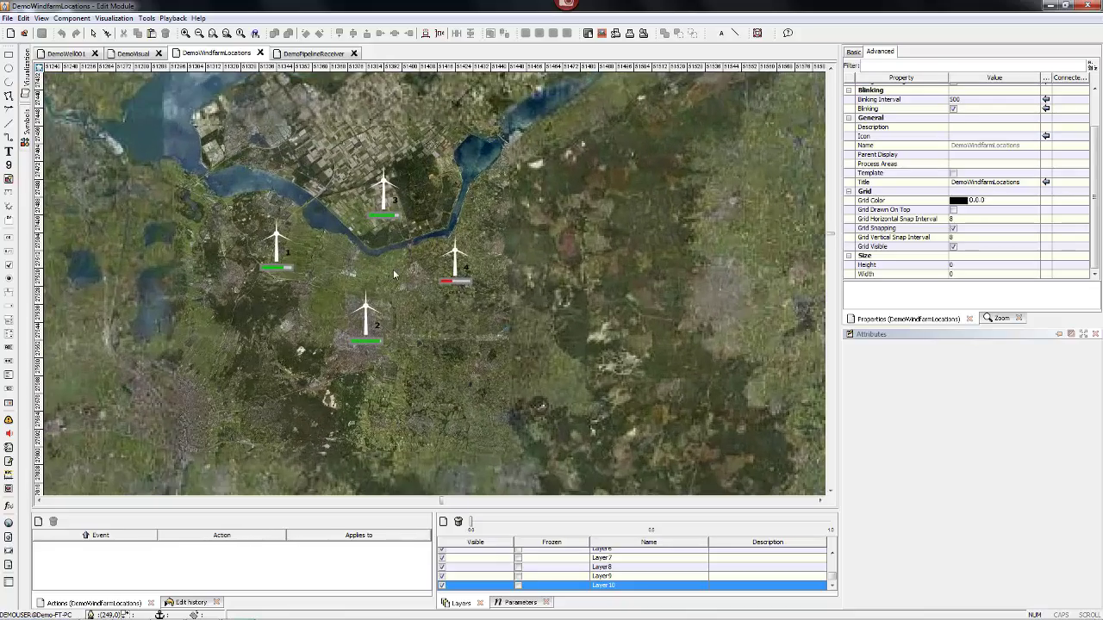
pyautogui.scroll(1, 393, 274)
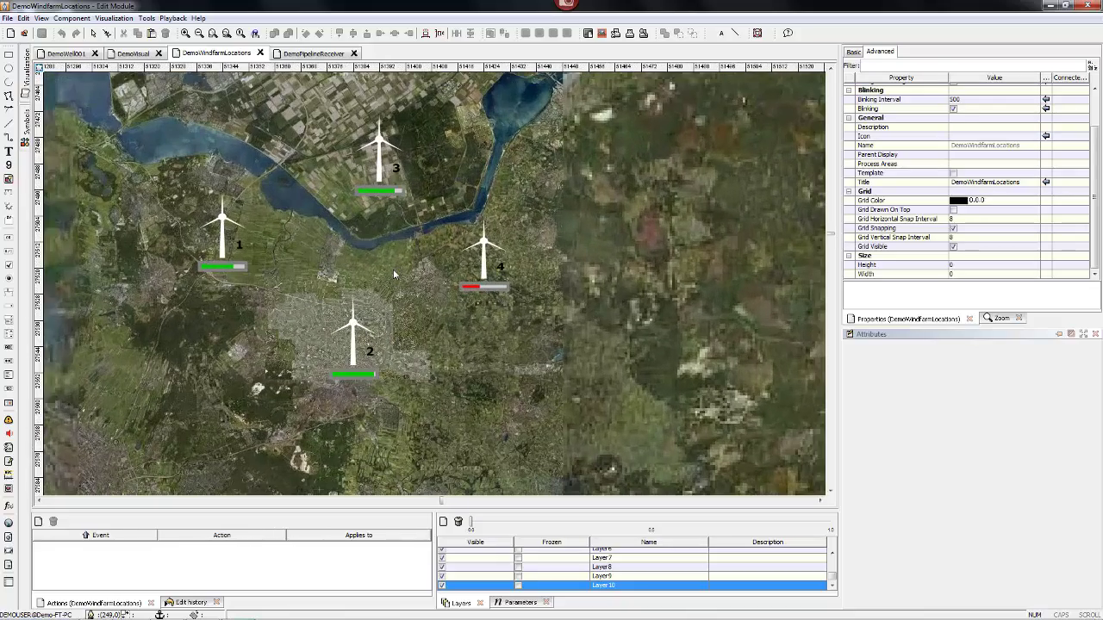
# Hide Layer8, Layer7 and Layer6, keeping the wind turbine layer visible.
pyautogui.click(443, 567)
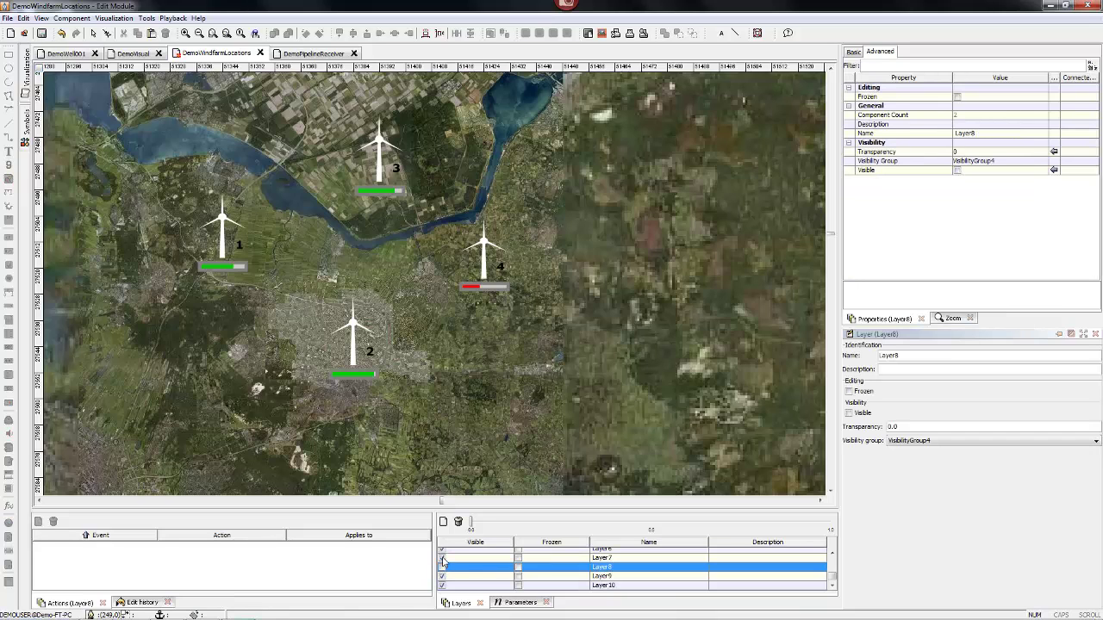
pyautogui.click(443, 561)
pyautogui.click(443, 550)
pyautogui.click(443, 580)
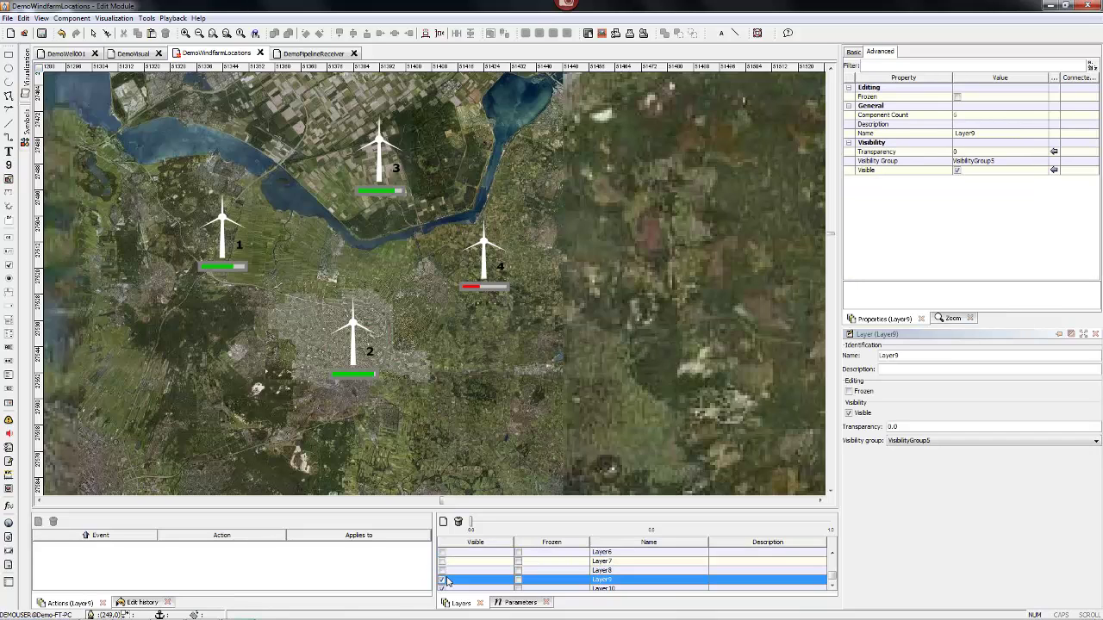
pyautogui.click(443, 581)
# On DemoVisual, inspect the multi-line button, checkbox, date field, slider and both scales.
pyautogui.click(131, 53)
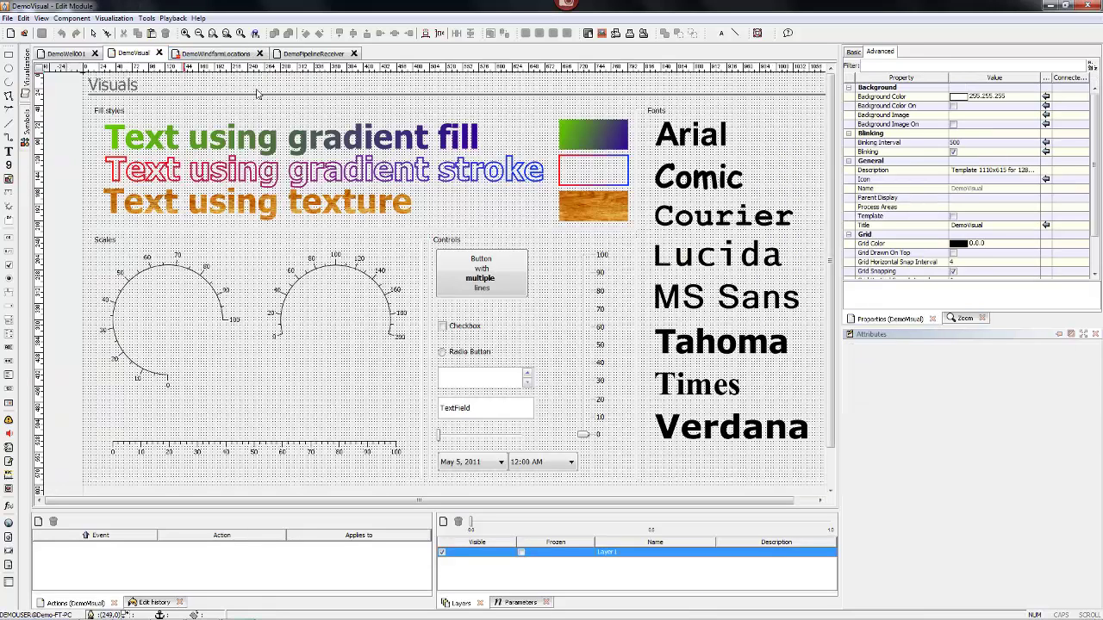
pyautogui.click(448, 378)
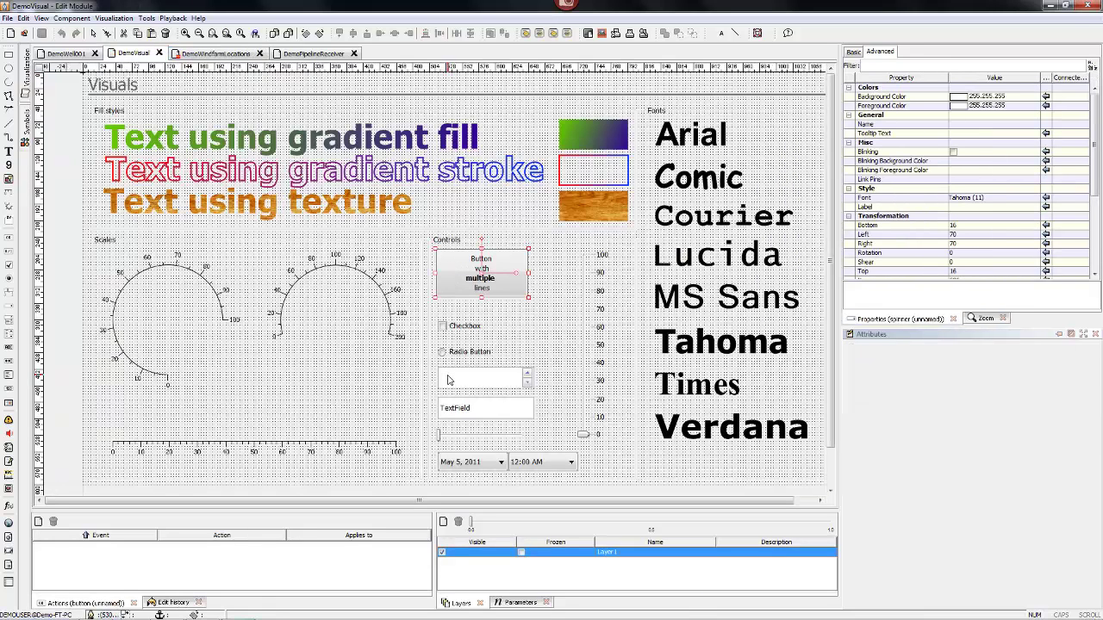
pyautogui.click(444, 334)
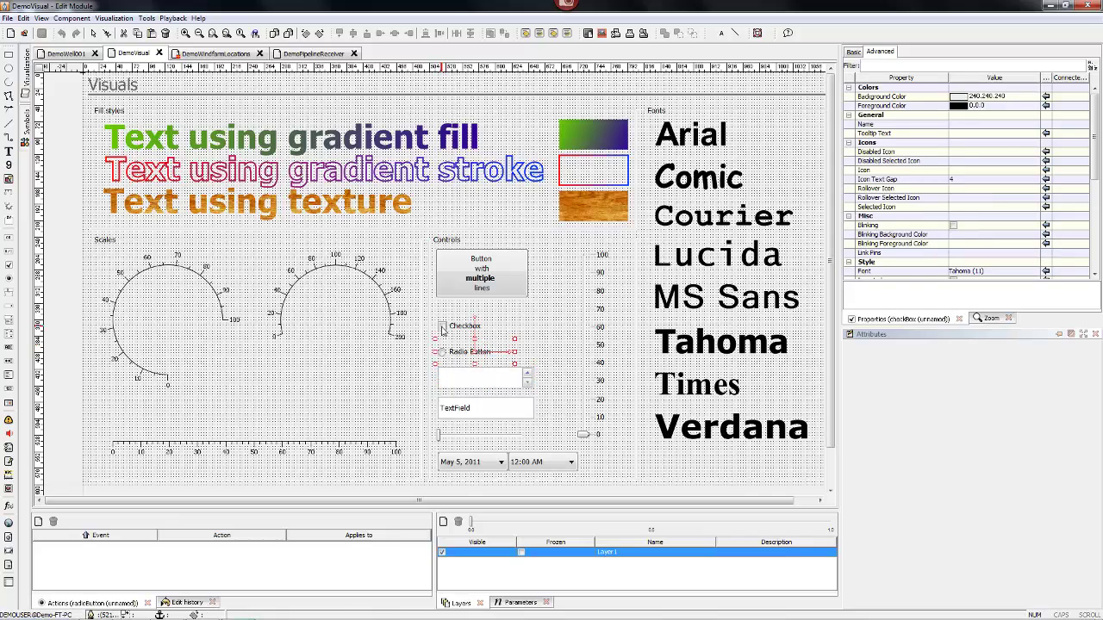
pyautogui.click(458, 471)
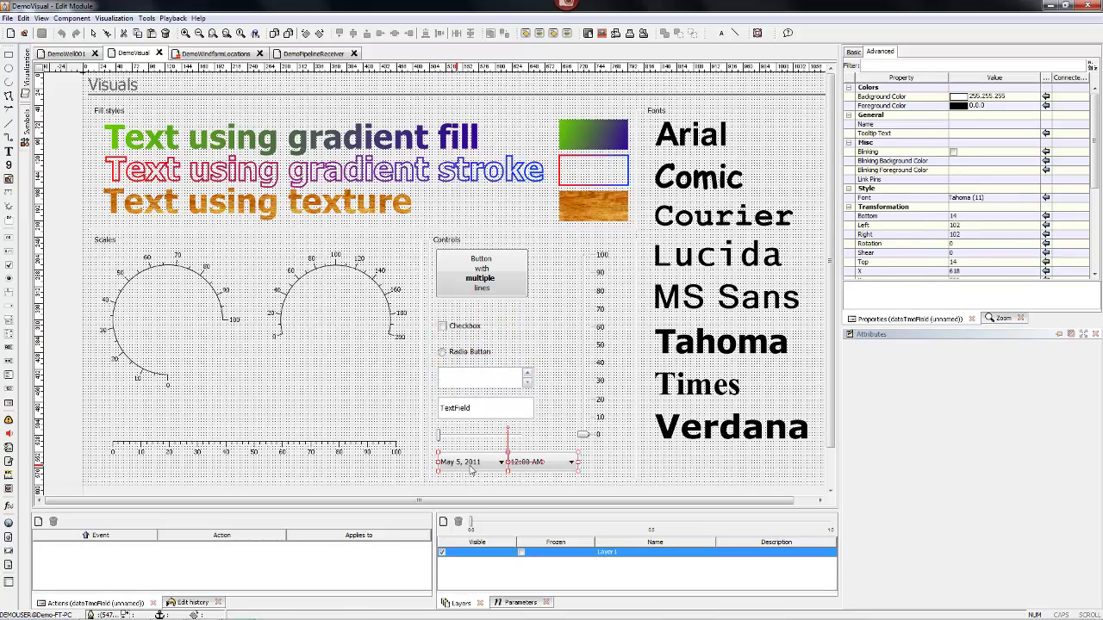
pyautogui.click(458, 439)
pyautogui.click(594, 334)
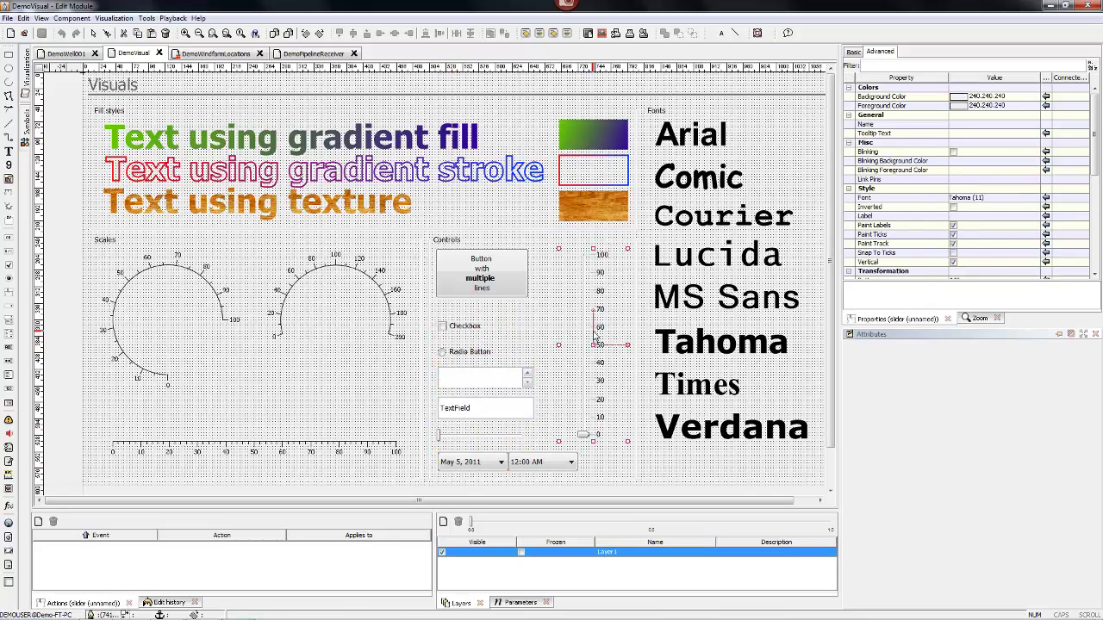
pyautogui.click(342, 453)
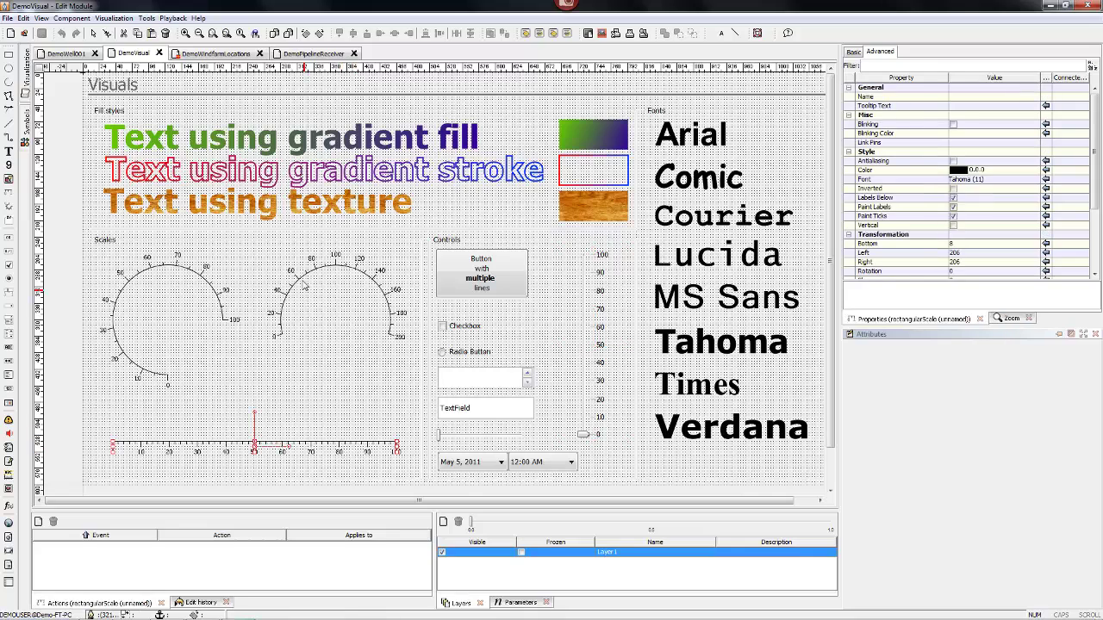
# Inspect the display's properties, the gradient-stroke text, Arial font sample and gradient-fill rectangle.
pyautogui.click(201, 274)
pyautogui.click(301, 184)
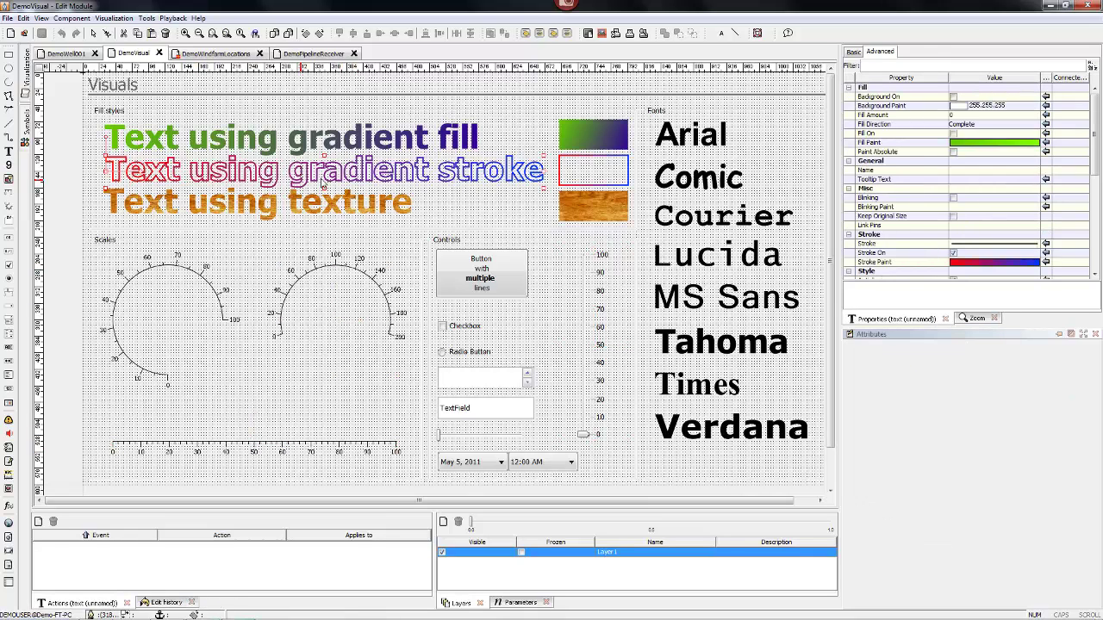
pyautogui.click(685, 143)
pyautogui.click(610, 144)
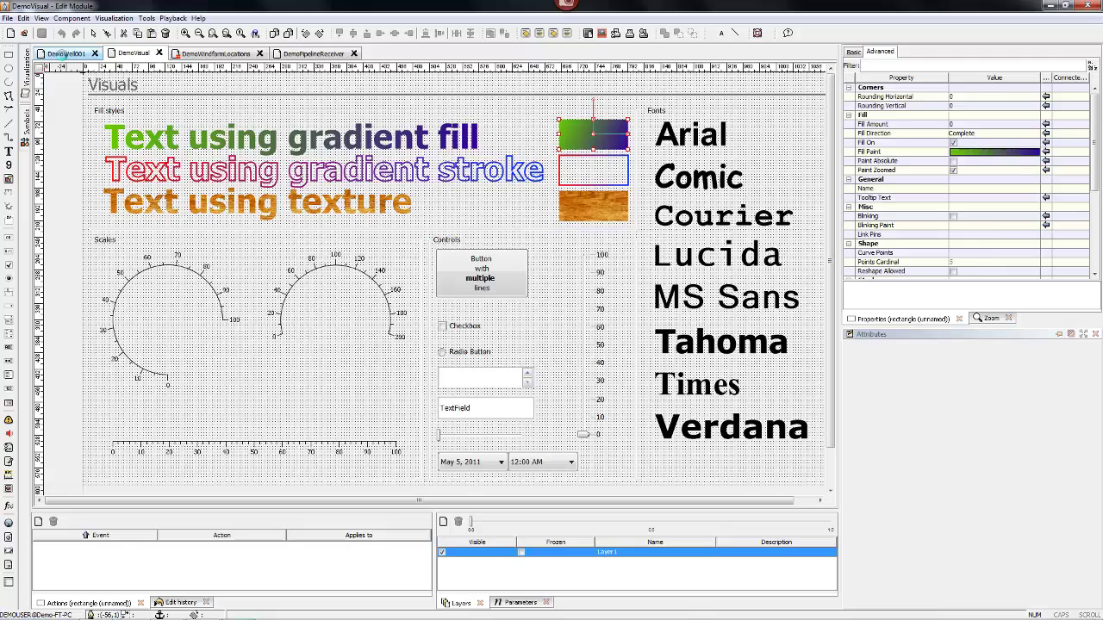
# On the Wellsite 001 display, select the trend chart and bring up its context menu.
pyautogui.click(65, 53)
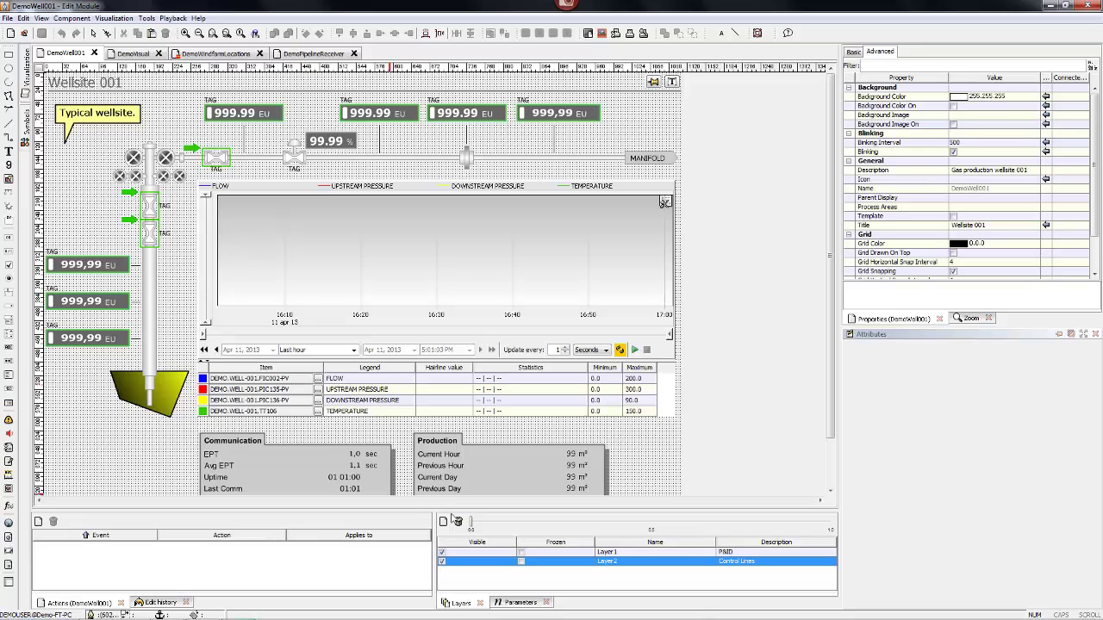
pyautogui.click(617, 554)
pyautogui.click(576, 275)
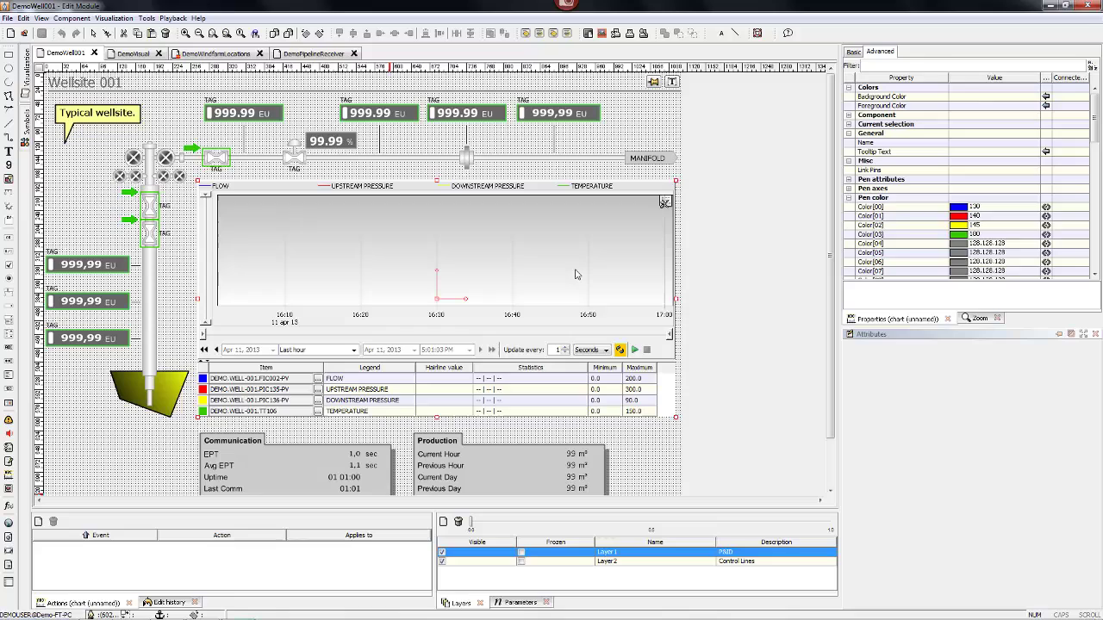
pyautogui.rightClick(577, 275)
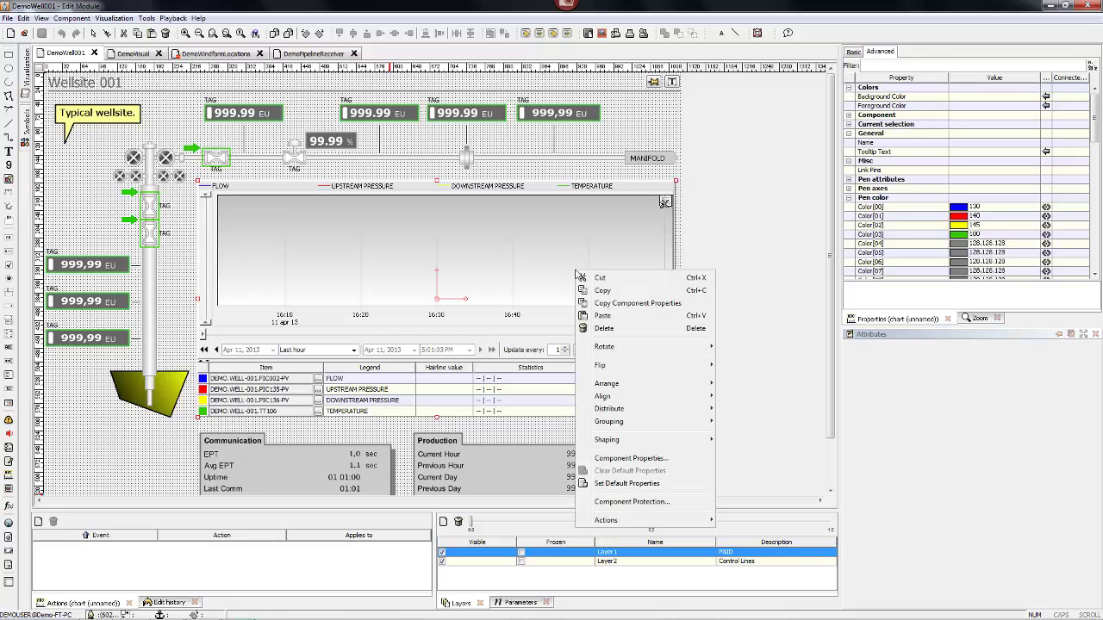
pyautogui.click(621, 459)
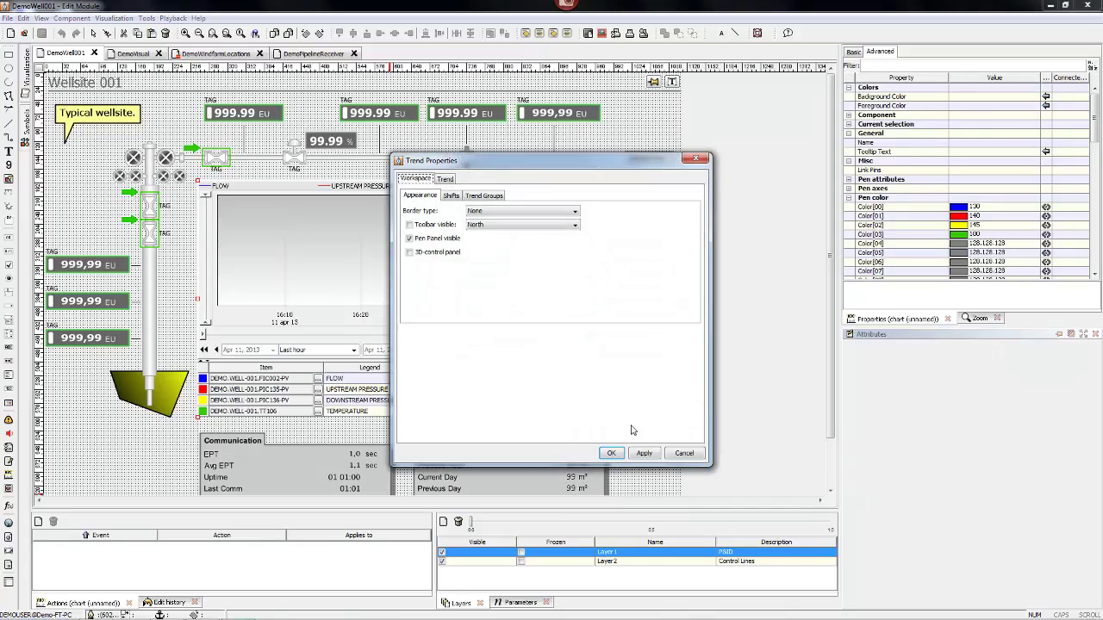
pyautogui.click(446, 179)
pyautogui.click(449, 196)
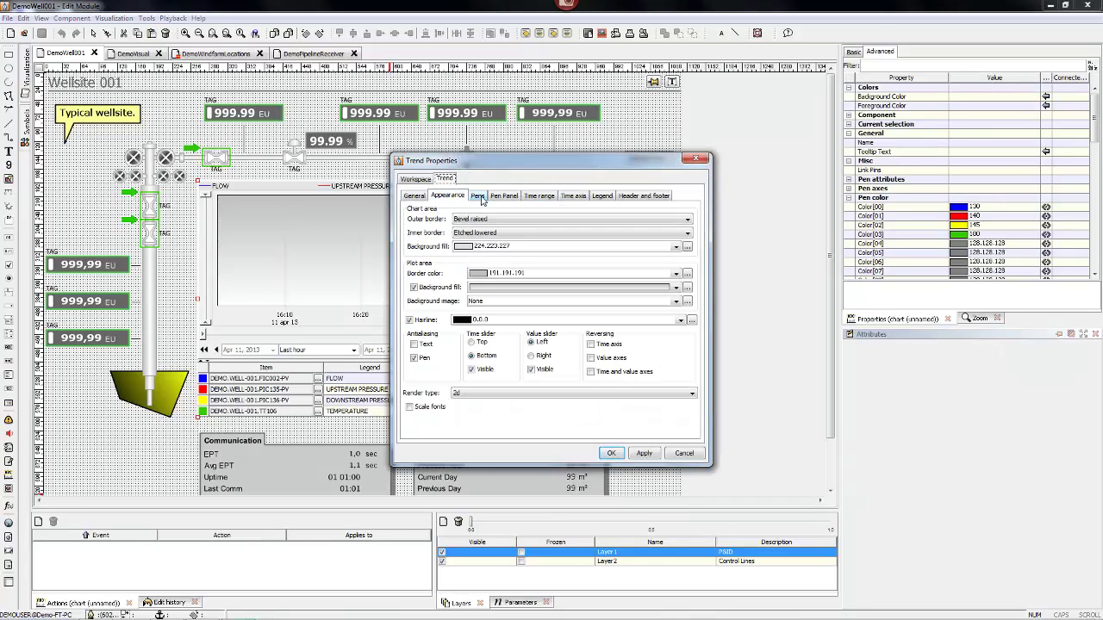
pyautogui.click(505, 196)
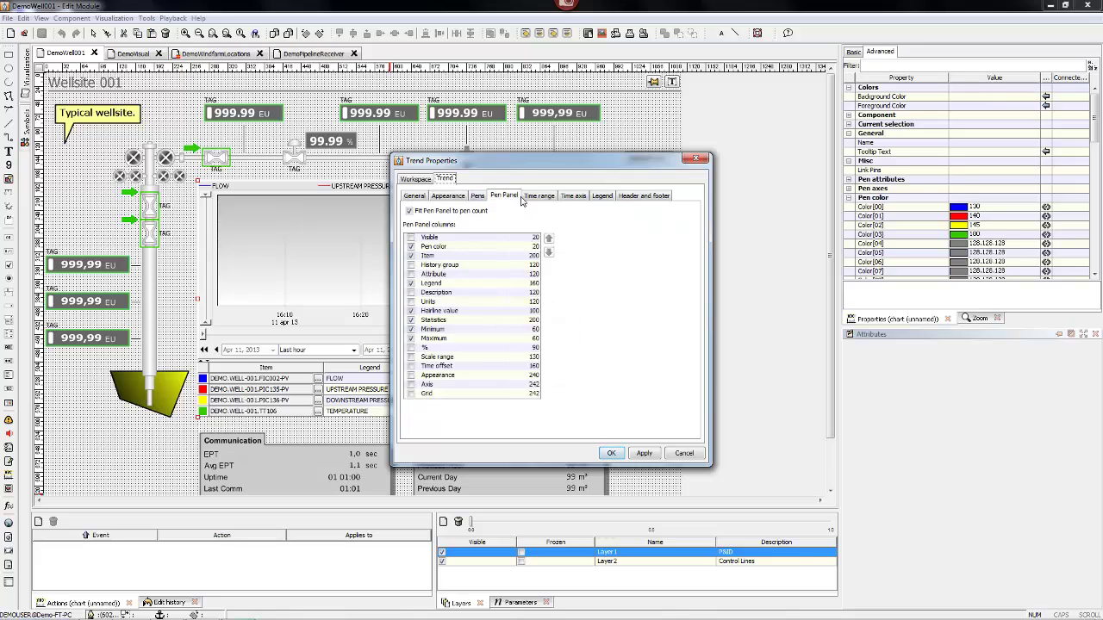
pyautogui.click(538, 196)
pyautogui.click(568, 196)
pyautogui.click(601, 196)
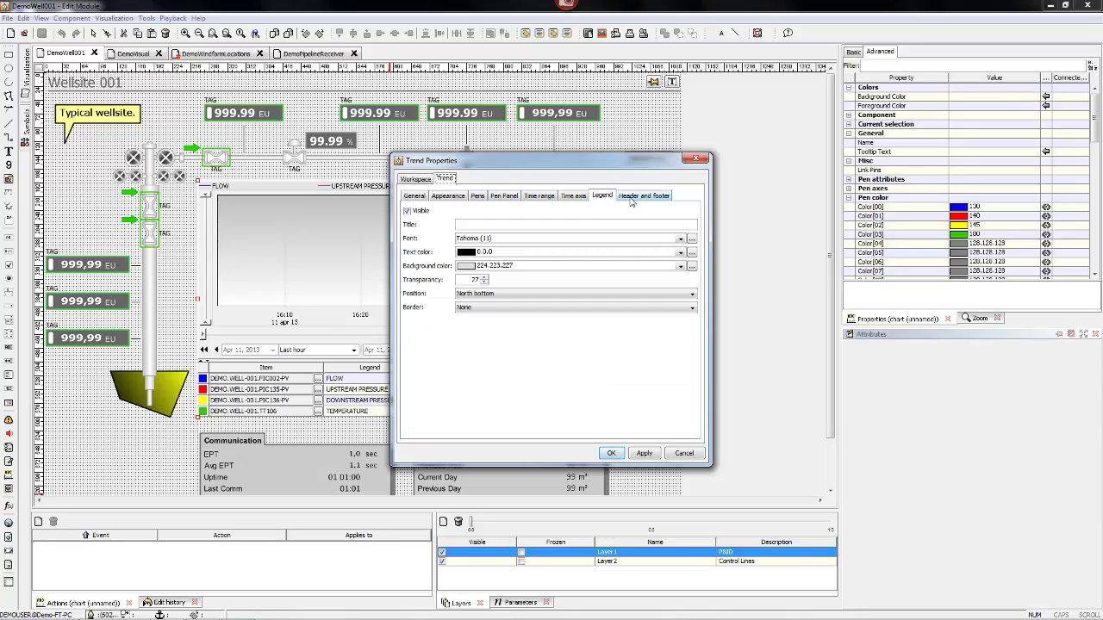
pyautogui.click(646, 197)
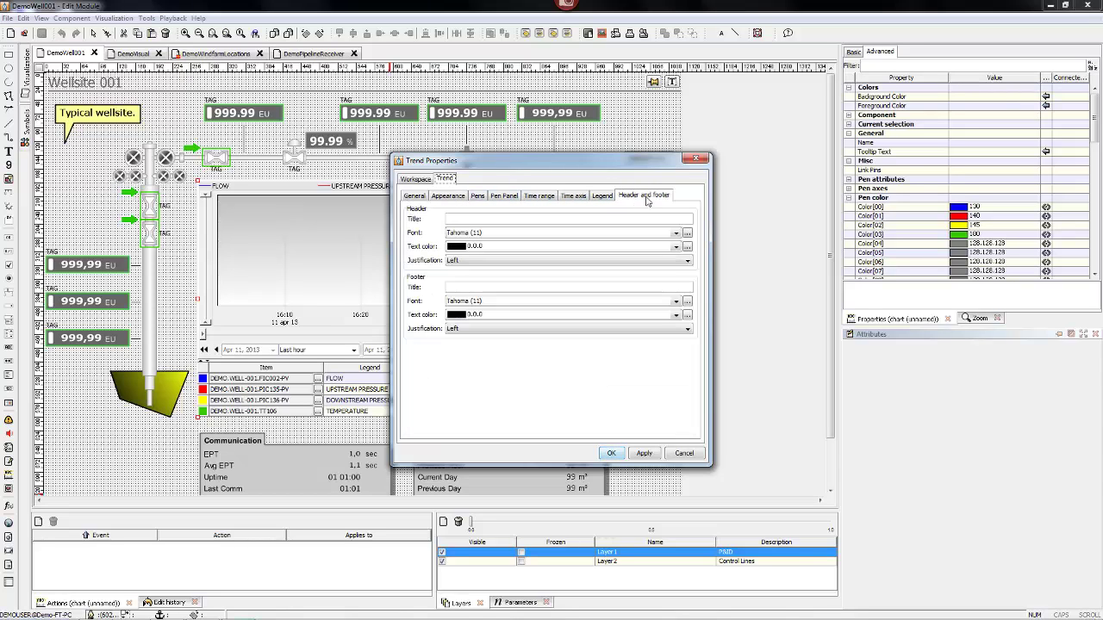
pyautogui.click(696, 160)
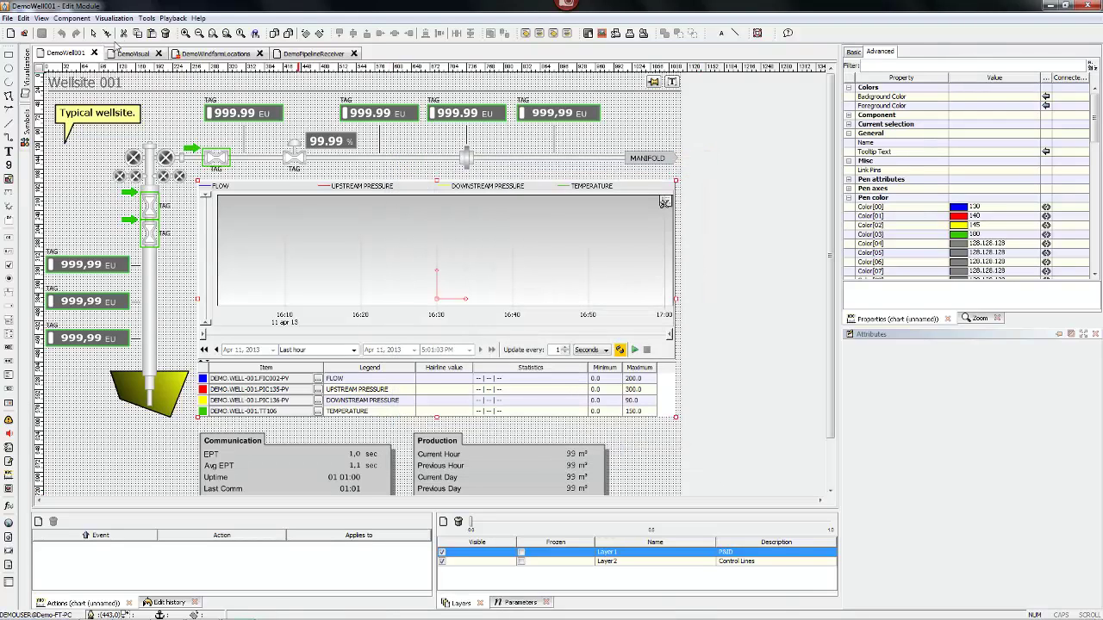
# Create a blank display named New_MIMIC1 after the first name was already in use.
pyautogui.click(11, 34)
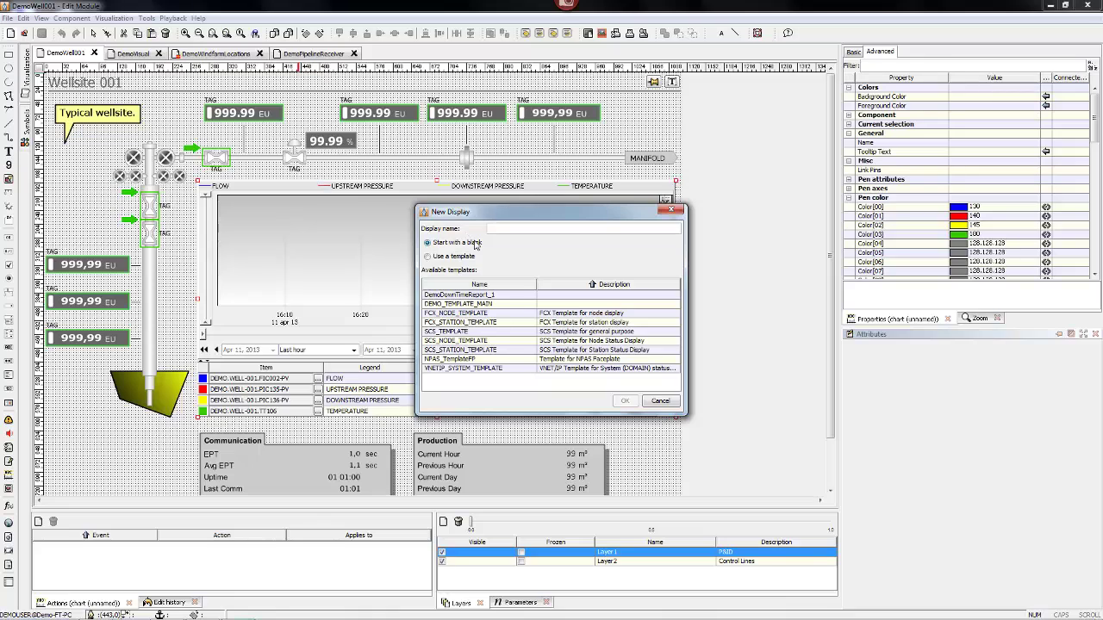
pyautogui.write('New_MIMIC')
pyautogui.press('Return')
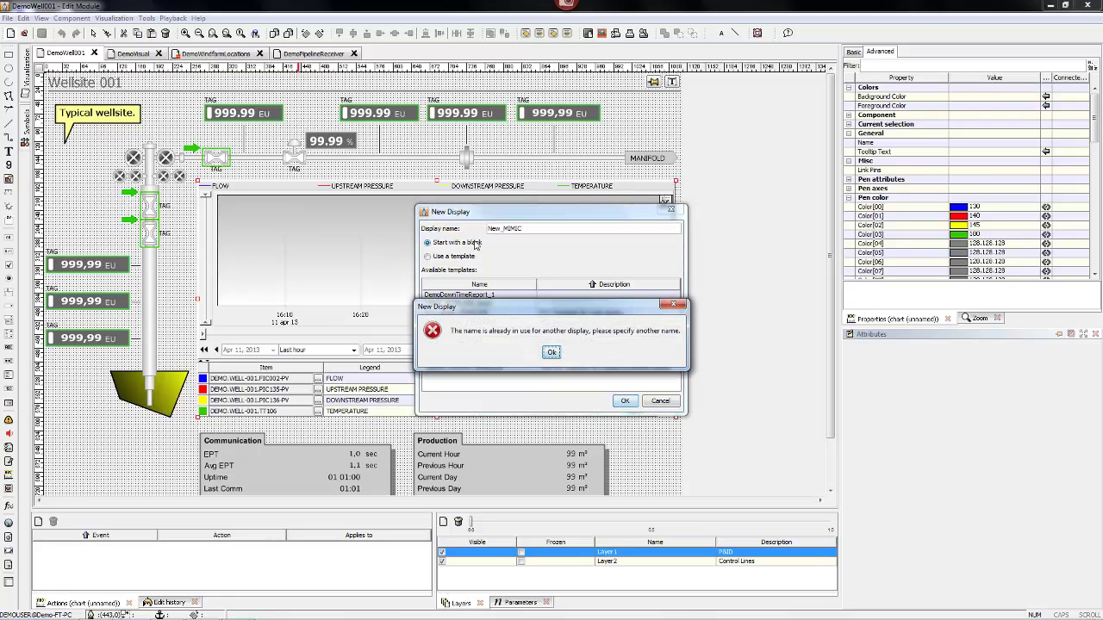
pyautogui.click(552, 352)
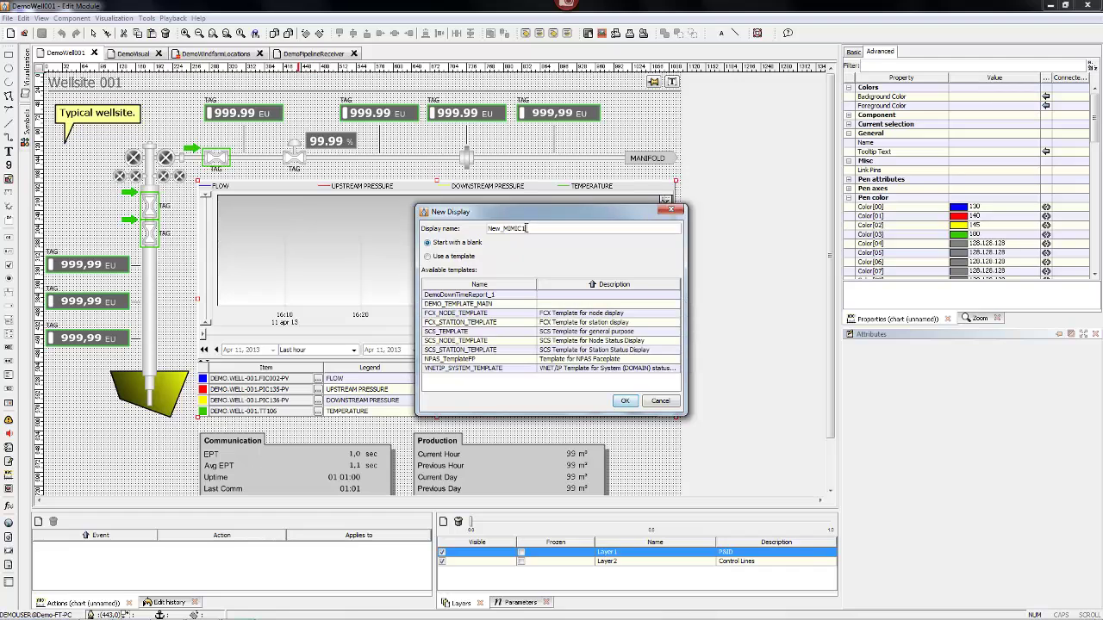
pyautogui.click(625, 400)
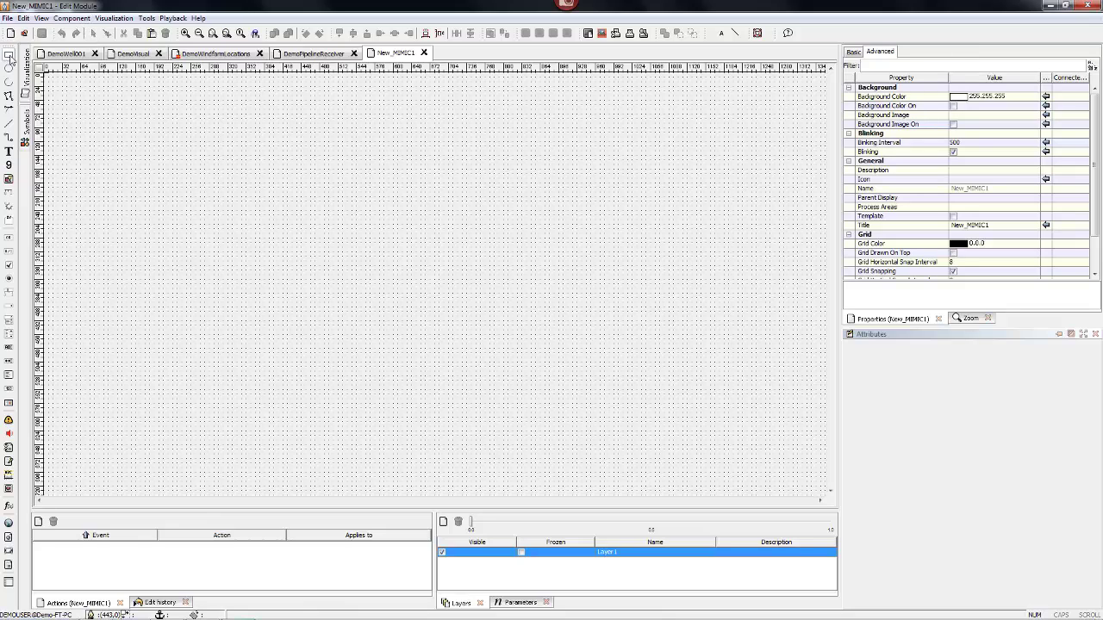
# Draw a tall rectangle on the left and paste an identical copy on the right.
pyautogui.click(12, 58)
pyautogui.moveTo(173, 164); pyautogui.dragTo(287, 384)
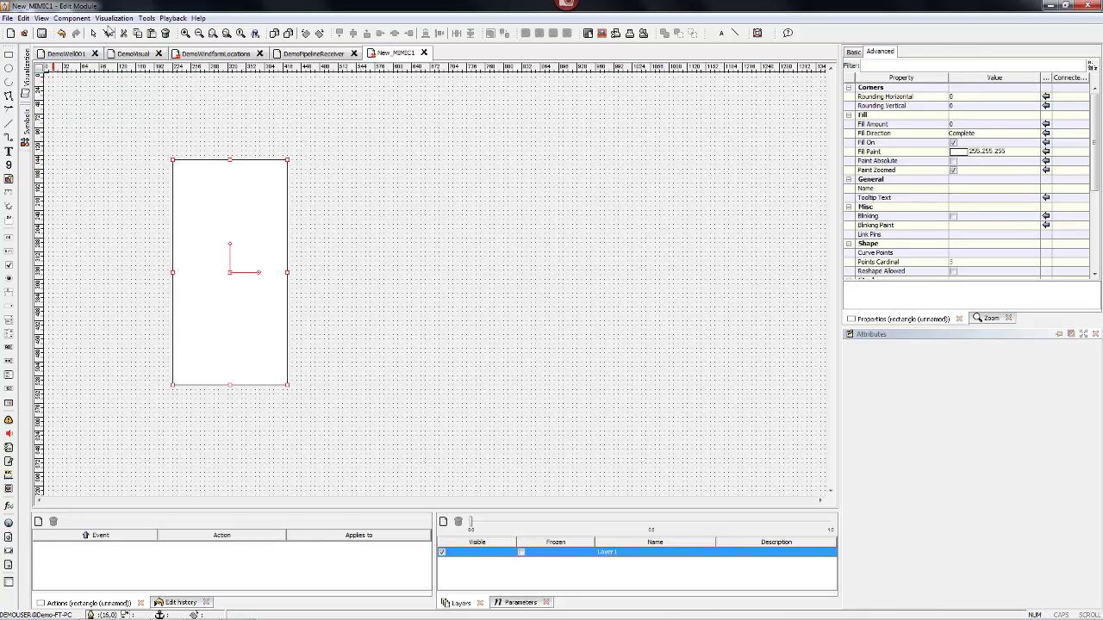
pyautogui.rightClick(244, 233)
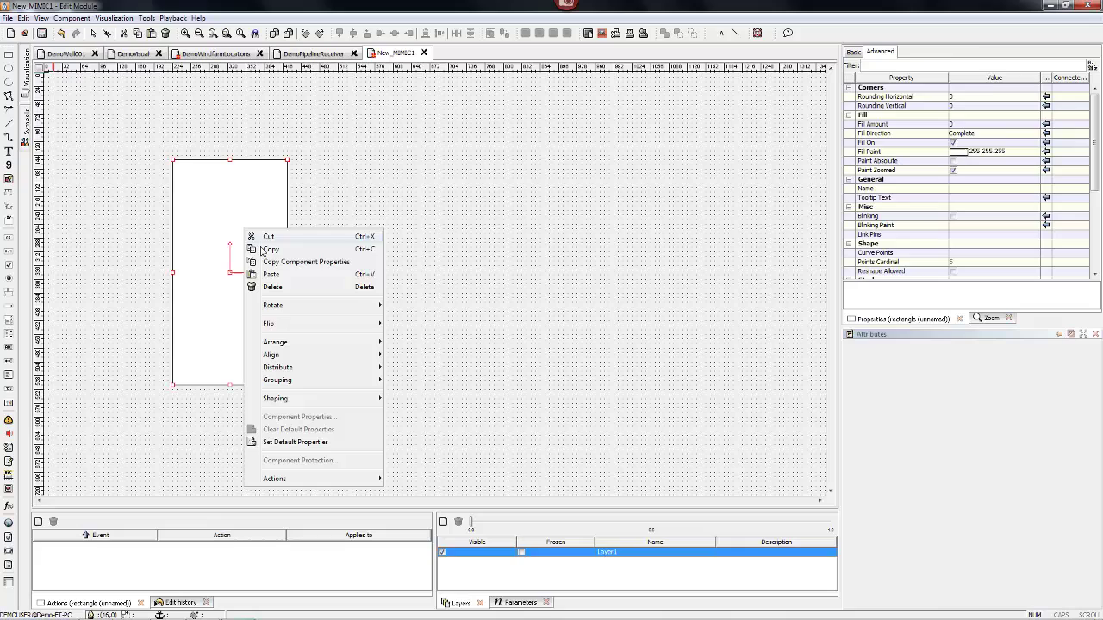
pyautogui.click(278, 247)
pyautogui.rightClick(421, 223)
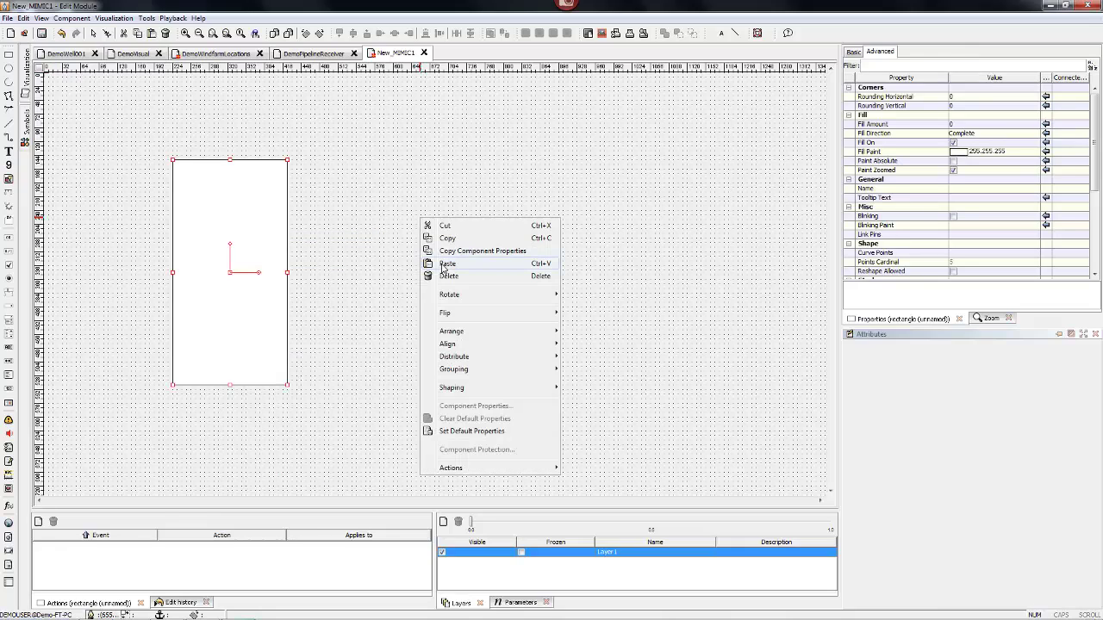
pyautogui.click(448, 264)
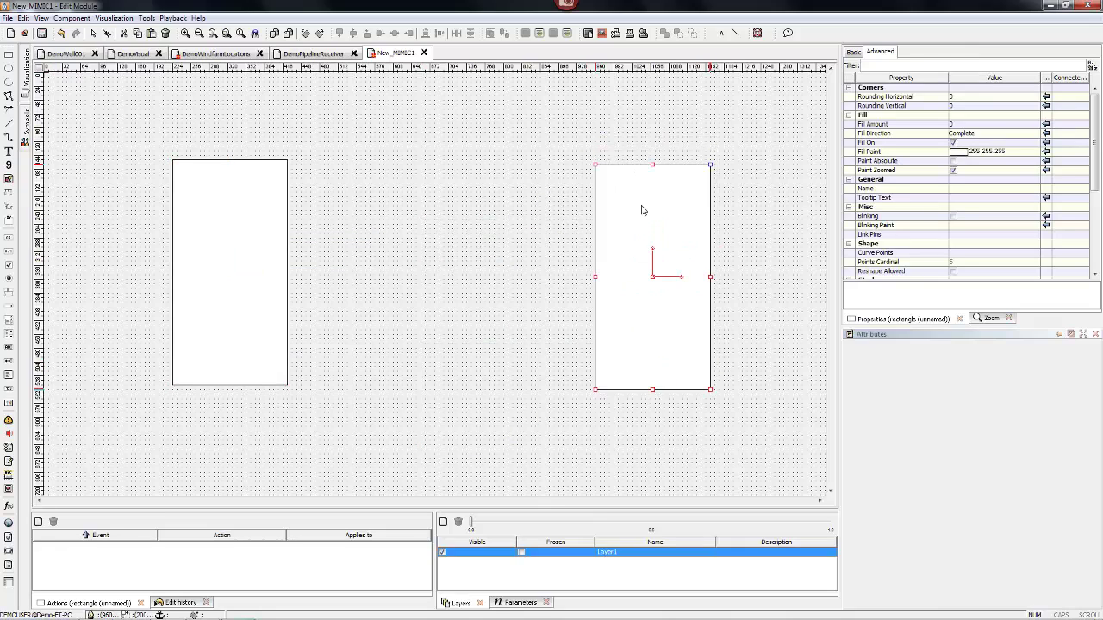
pyautogui.click(653, 207)
pyautogui.click(147, 202)
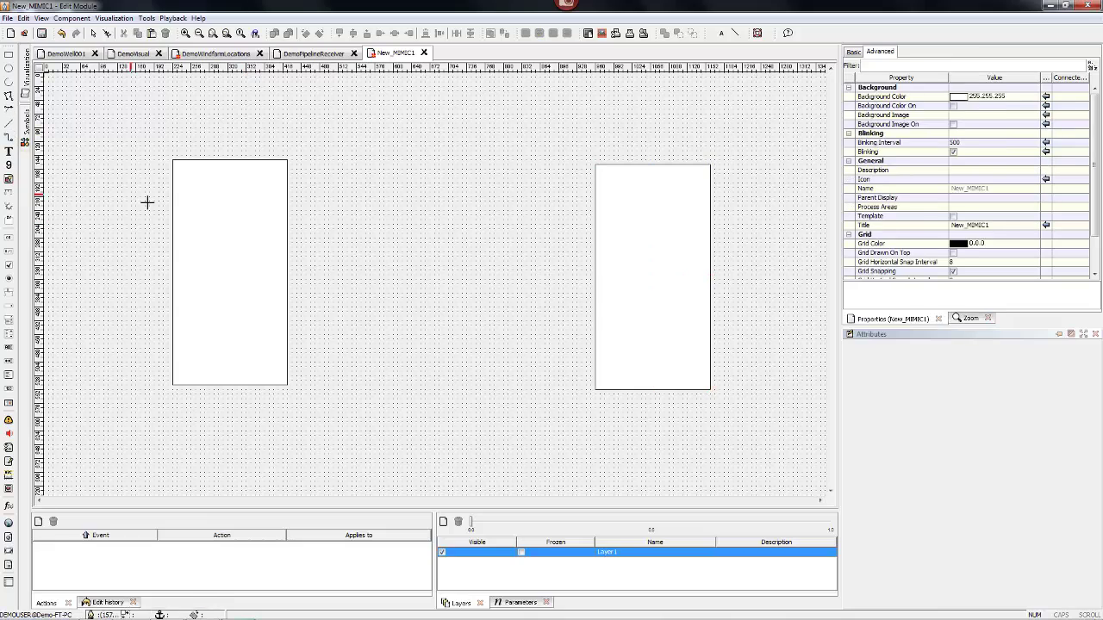
# Connect the left rectangle to the right one with an orthogonal link.
pyautogui.click(261, 260)
pyautogui.moveTo(288, 274)
pyautogui.mouseDown()
pyautogui.moveTo(396, 285)
pyautogui.moveTo(631, 271)
pyautogui.moveTo(587, 275)
pyautogui.moveTo(646, 247)
pyautogui.moveTo(551, 218)
pyautogui.moveTo(551, 300)
pyautogui.mouseUp()
pyautogui.click(598, 276)
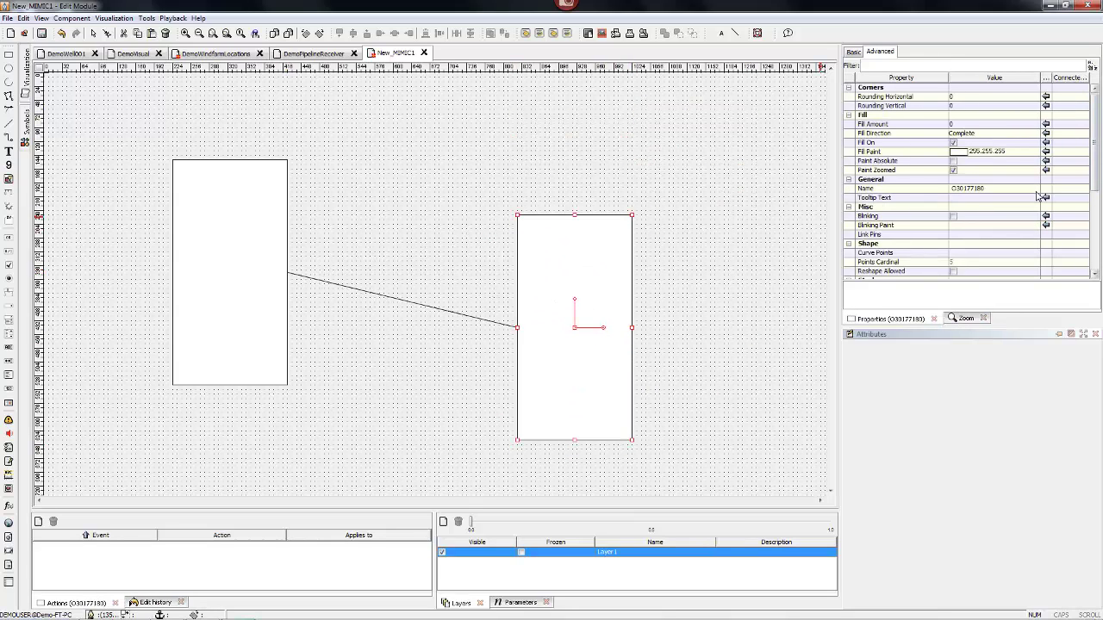
pyautogui.click(411, 306)
pyautogui.click(411, 305)
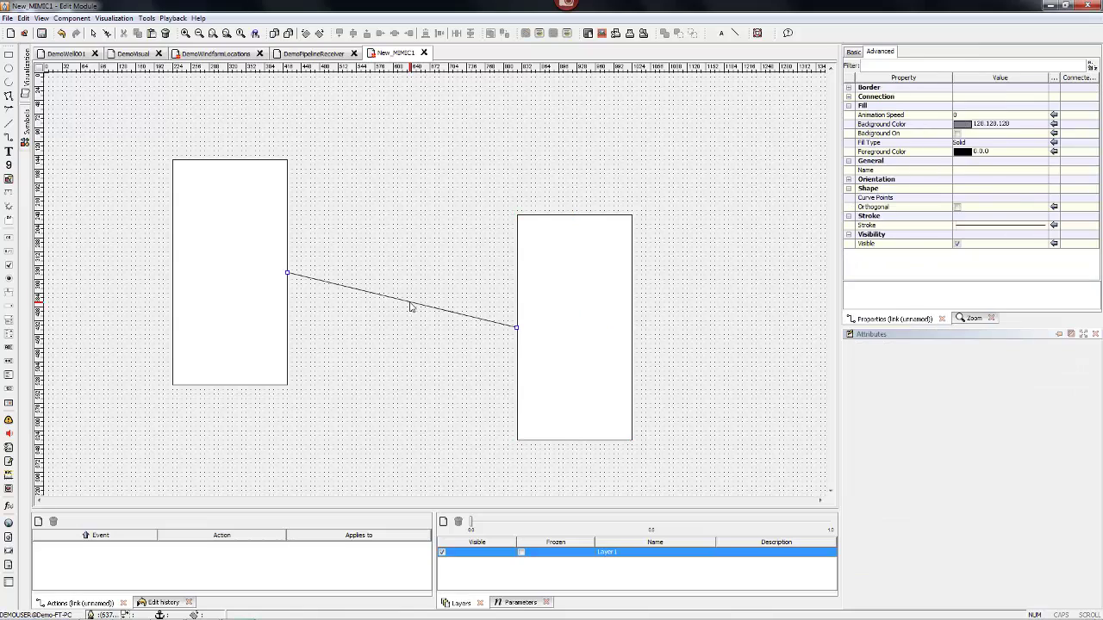
pyautogui.click(956, 208)
# Nudge the right rectangle up-left and round its corners into a pill-shaped vessel.
pyautogui.moveTo(569, 333); pyautogui.dragTo(548, 288)
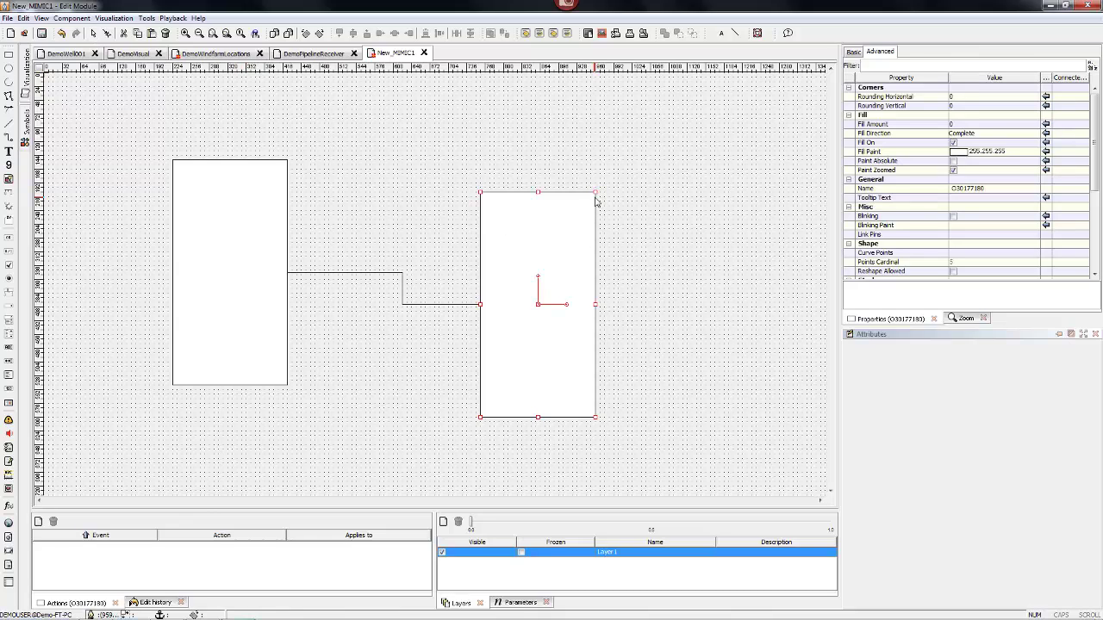
pyautogui.moveTo(597, 198); pyautogui.dragTo(598, 342)
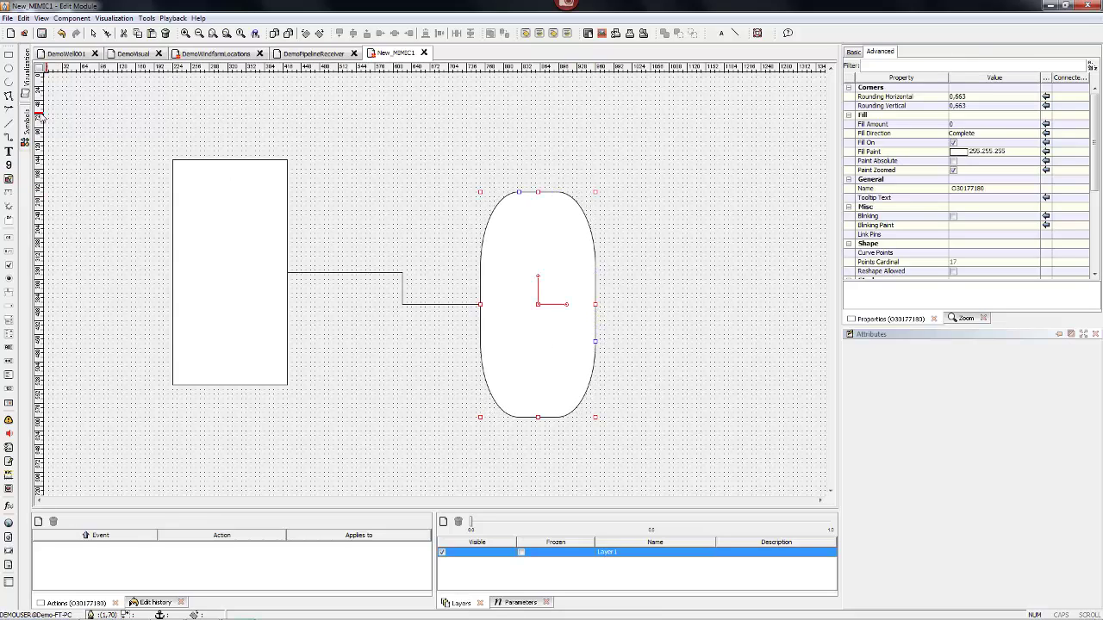
pyautogui.click(9, 68)
# Draw an ellipse straddling the left rectangle's top and unite both into a domed tank.
pyautogui.moveTo(174, 112); pyautogui.dragTo(285, 193)
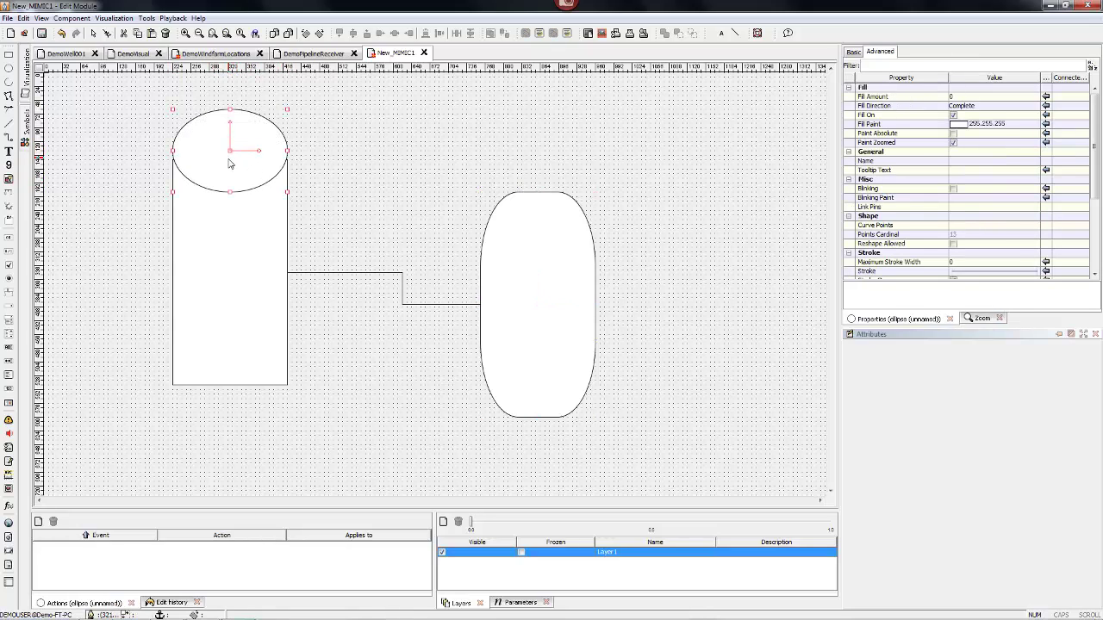
pyautogui.moveTo(234, 165); pyautogui.dragTo(231, 179)
pyautogui.click(229, 287)
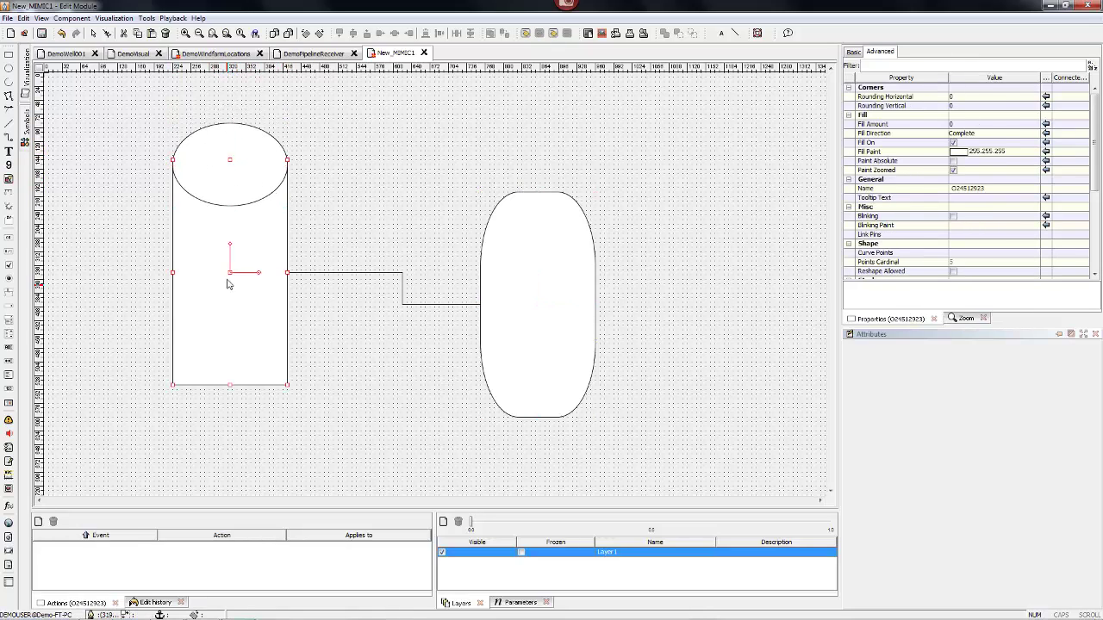
pyautogui.keyDown('shift'); pyautogui.click(217, 183); pyautogui.keyUp('shift')
pyautogui.rightClick(216, 181)
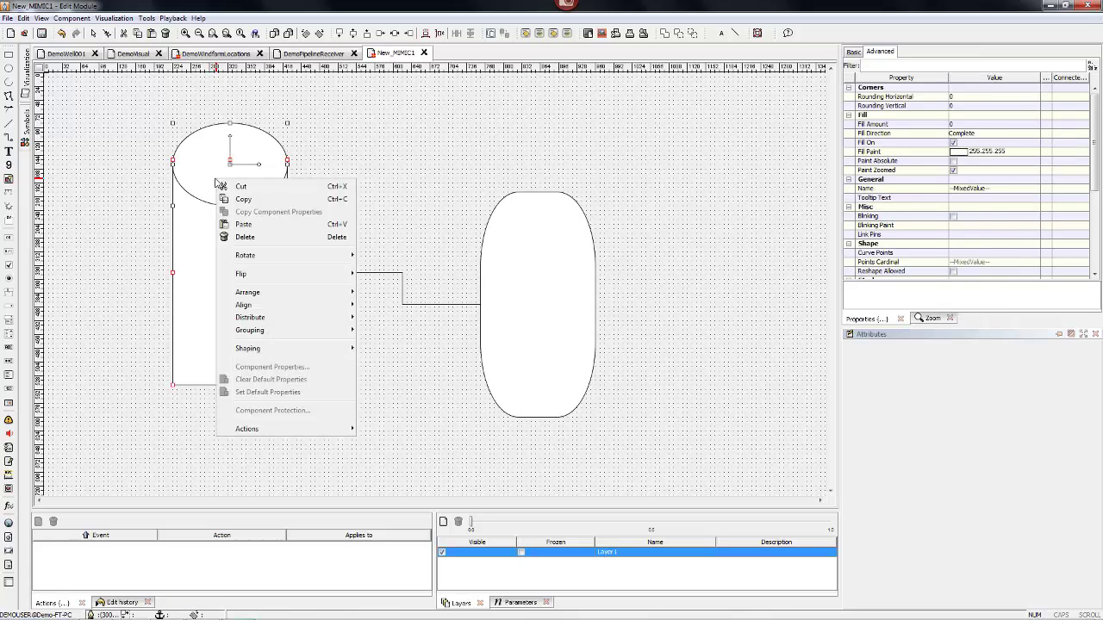
pyautogui.moveTo(336, 356)
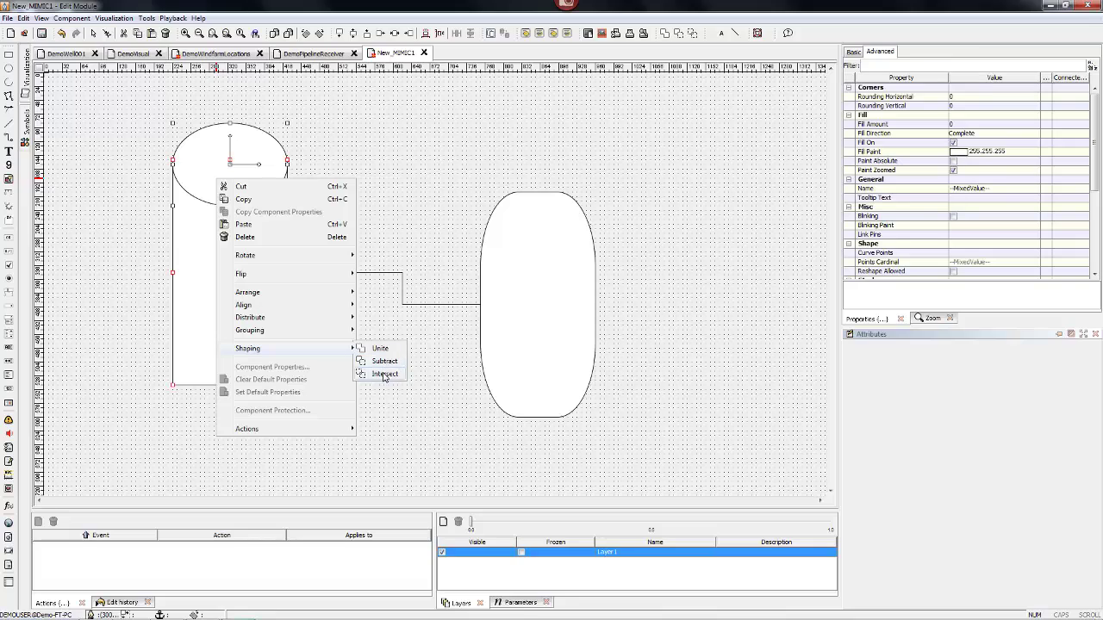
pyautogui.click(383, 351)
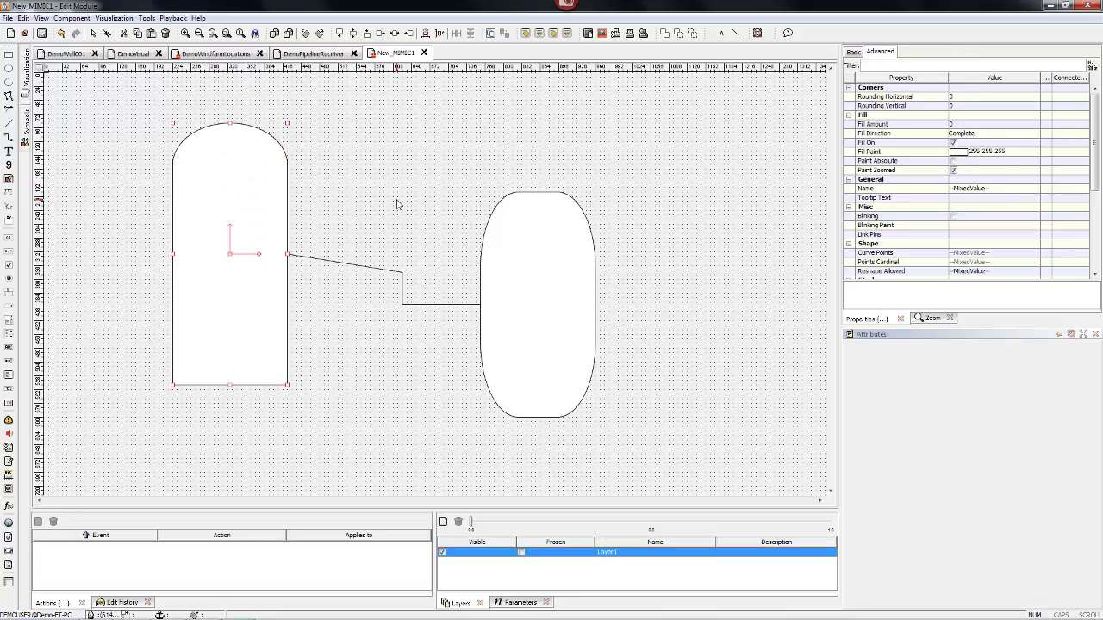